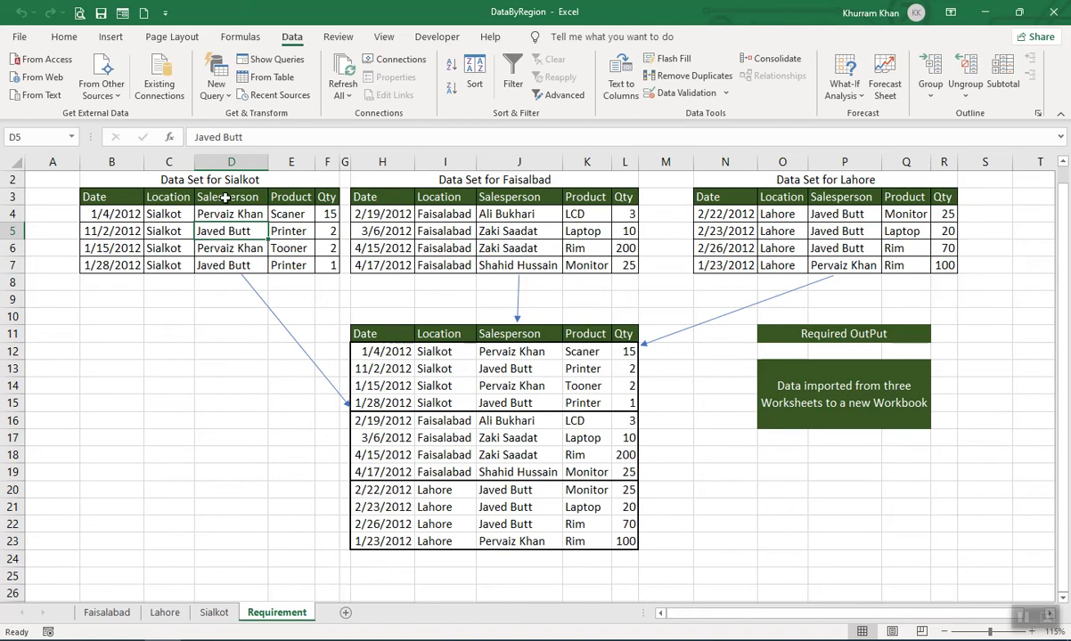
Step: Review the three regional data sets and the required combined output table on the Requirement sheet
{"action": "left_click", "coordinate": [230, 199]}
{"action": "left_click_drag", "start_coordinate": [231, 199], "coordinate": [228, 264]}
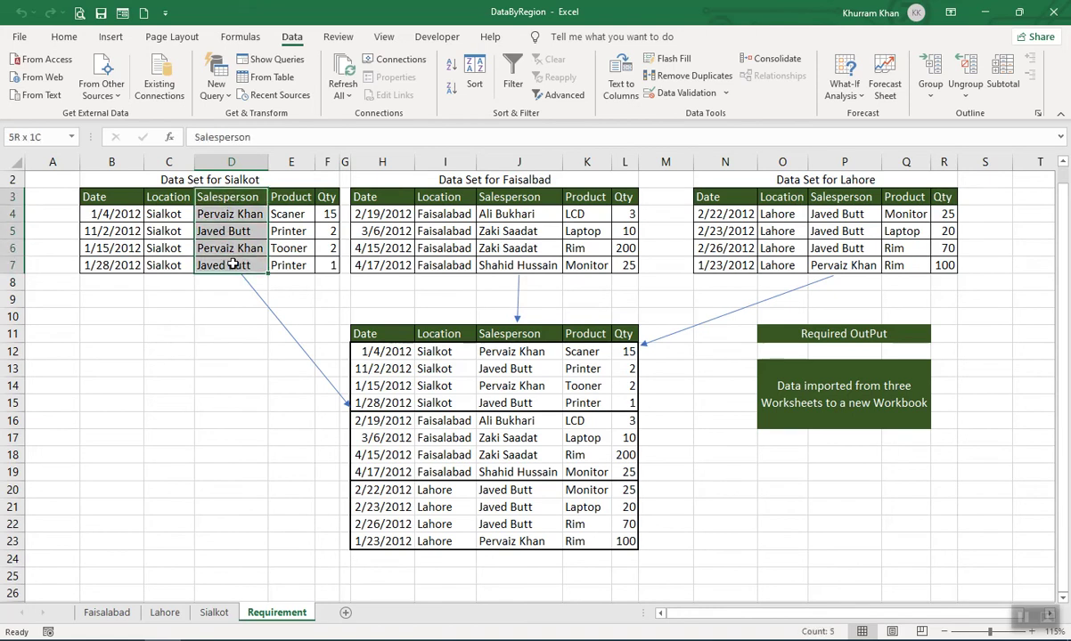
{"action": "left_click", "coordinate": [498, 179]}
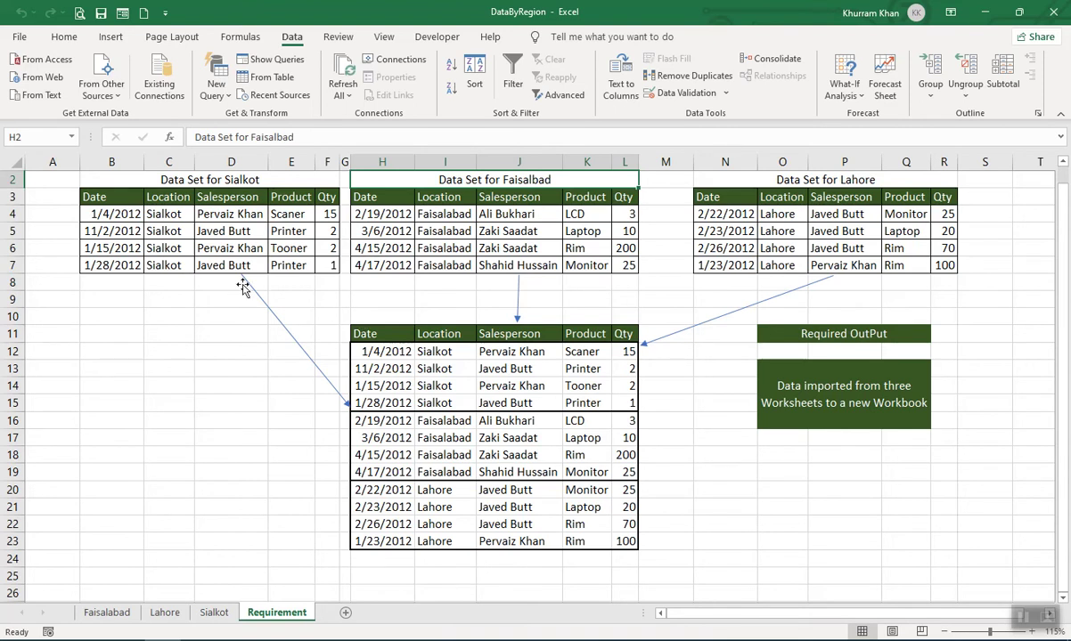
{"action": "left_click_drag", "start_coordinate": [116, 196], "coordinate": [330, 265]}
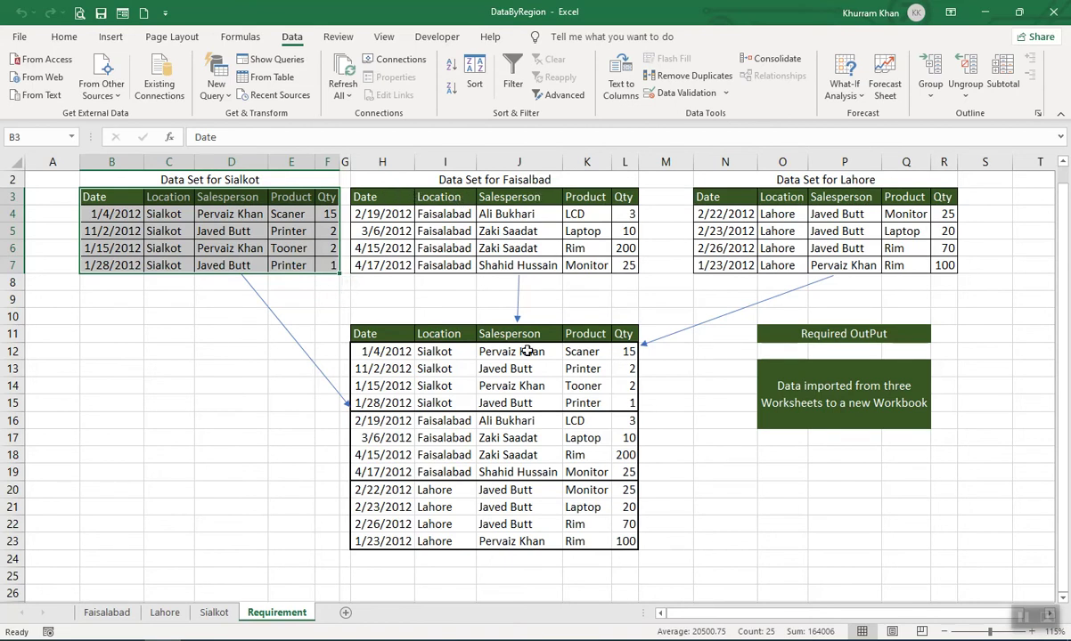
{"action": "left_click", "coordinate": [491, 385]}
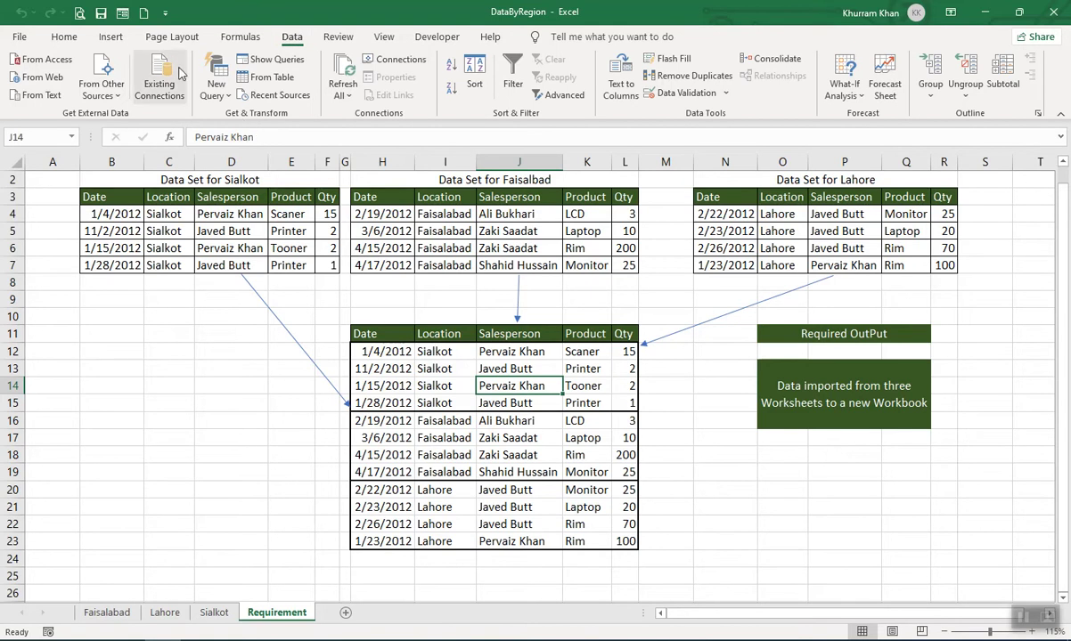
Step: Create a new blank workbook and start a workbook query on the DataByRegion file in the AppendFromFolder folder
{"action": "left_click", "coordinate": [145, 14]}
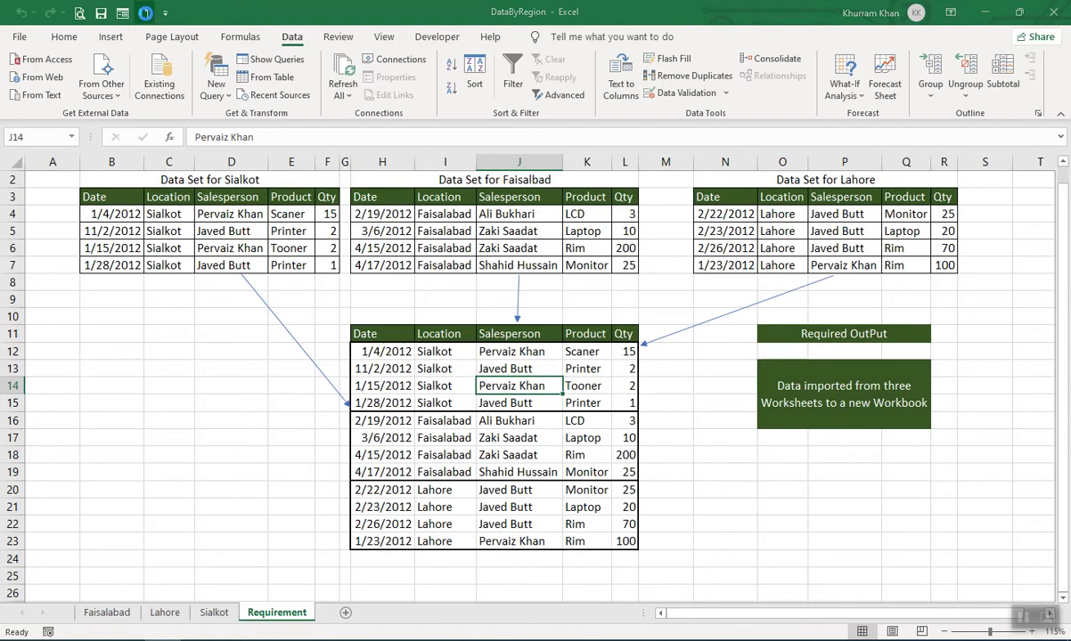
{"action": "left_click", "coordinate": [291, 37]}
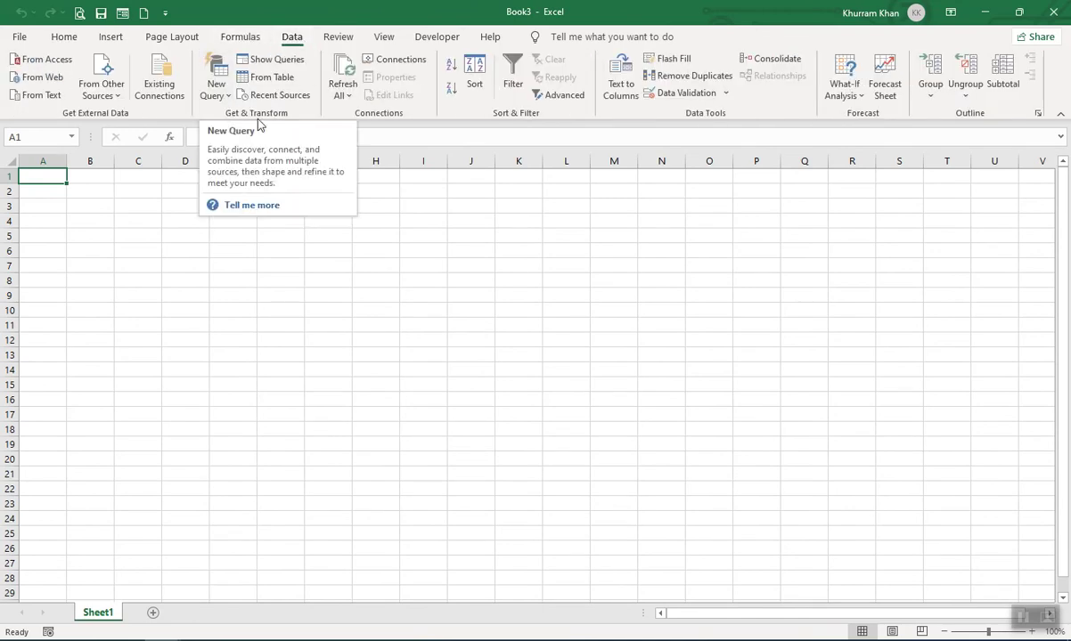
{"action": "left_click", "coordinate": [227, 98]}
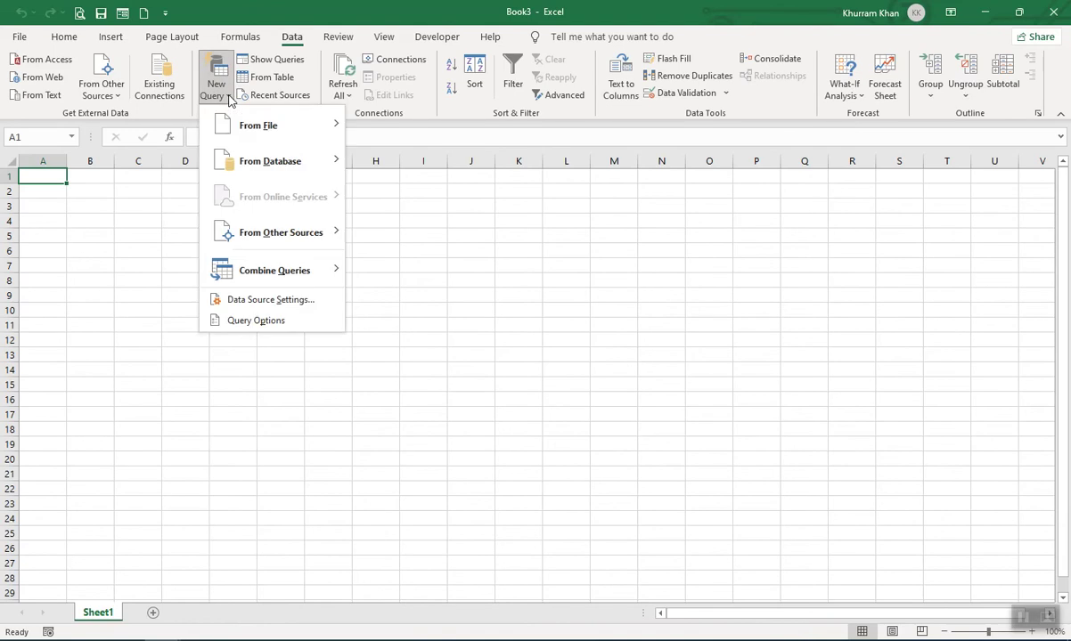
{"action": "mouse_move", "coordinate": [245, 132]}
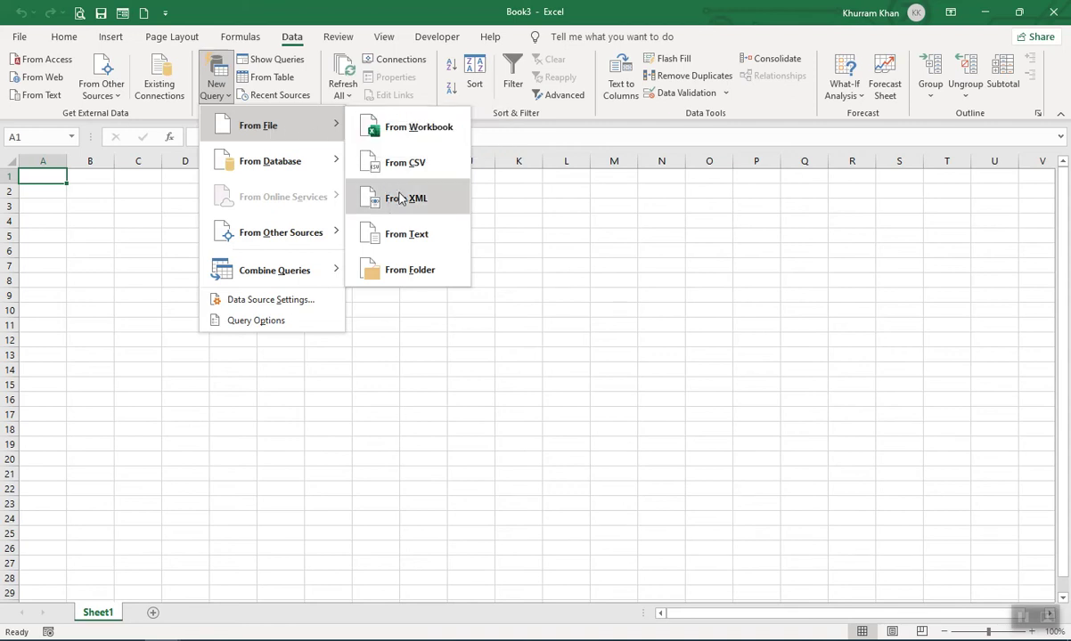
{"action": "left_click", "coordinate": [412, 128]}
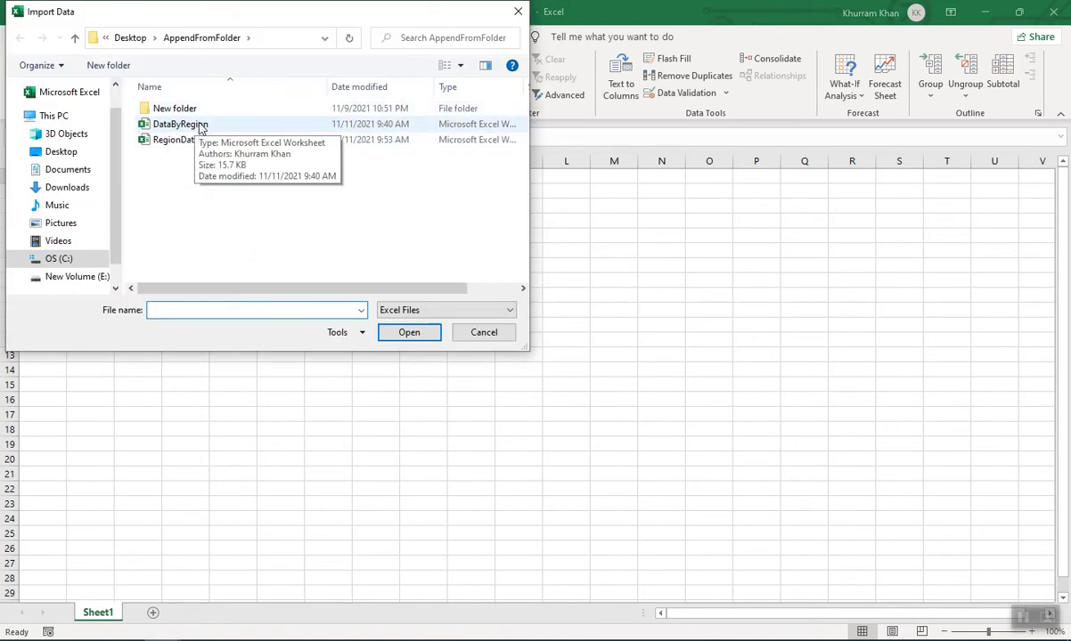
{"action": "double_click", "coordinate": [192, 126]}
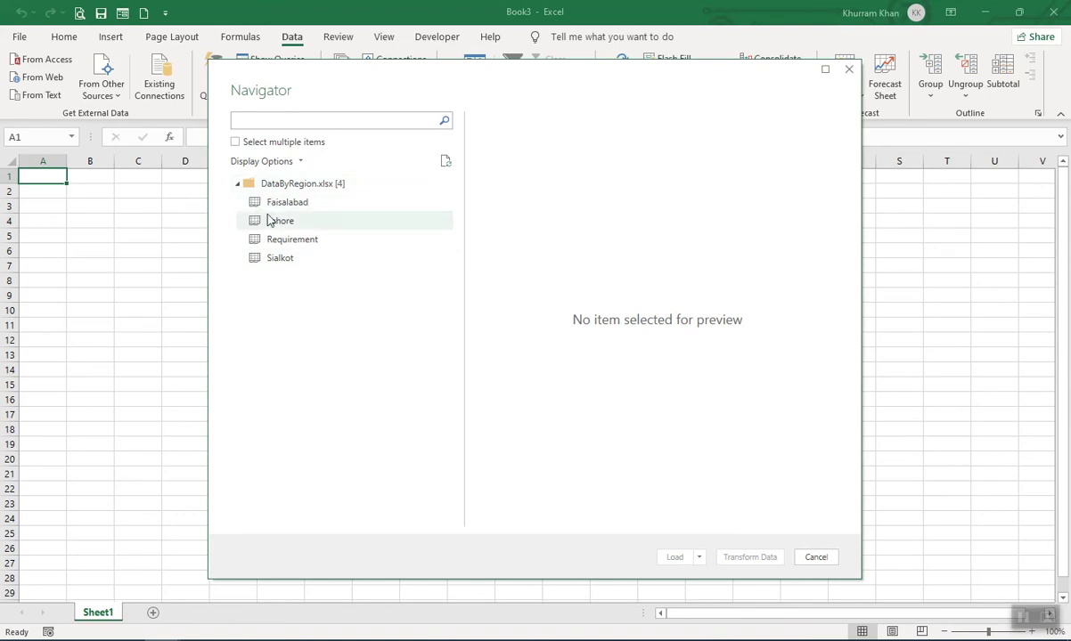
Step: Select the Faisalabad, Lahore and Sialkot sheets together and open them for transformation in the Power Query Editor
{"action": "left_click", "coordinate": [236, 142]}
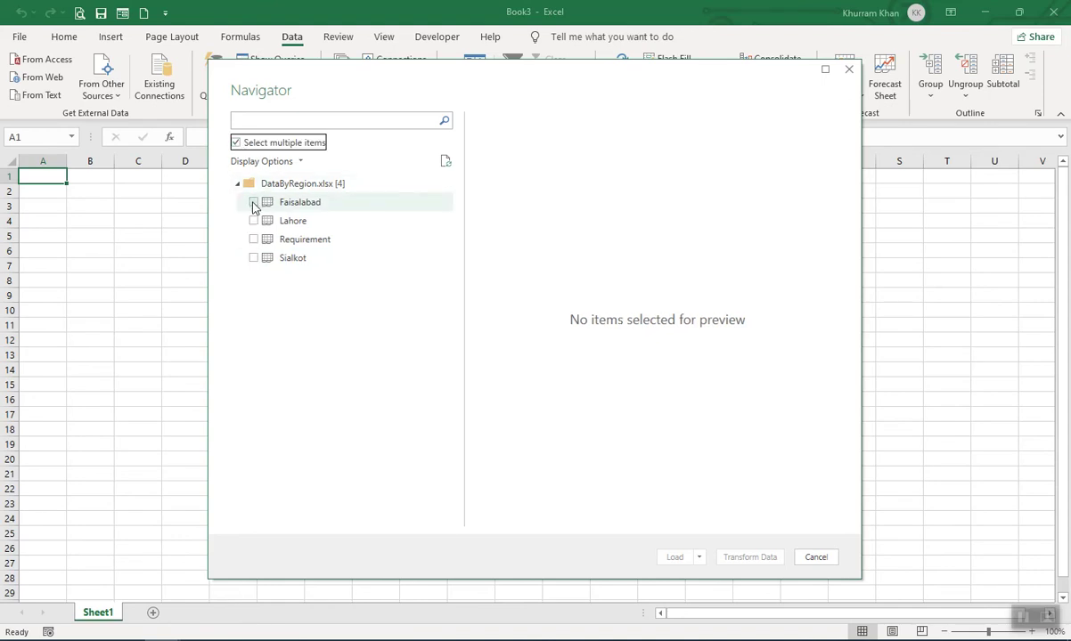
{"action": "left_click", "coordinate": [253, 203]}
{"action": "left_click", "coordinate": [253, 221]}
{"action": "left_click", "coordinate": [253, 257]}
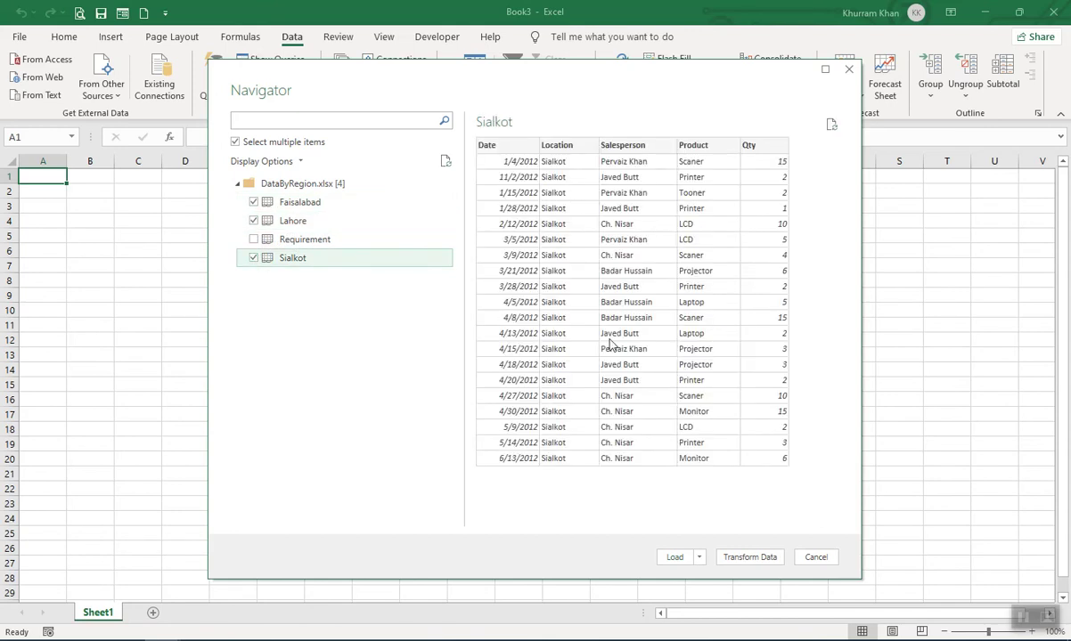
{"action": "left_click", "coordinate": [700, 558]}
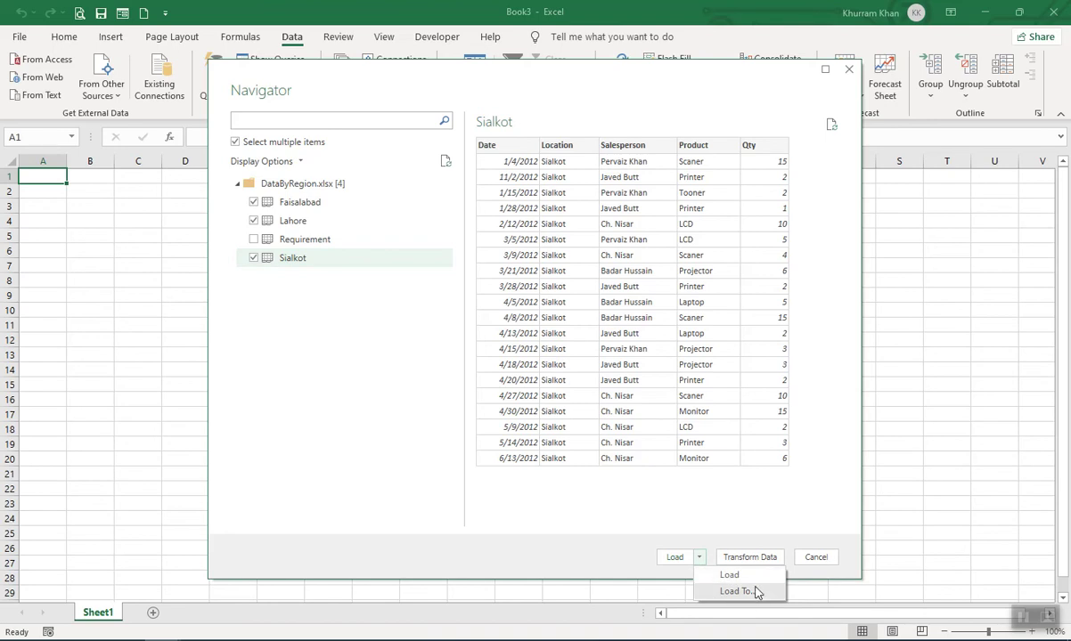
{"action": "left_click", "coordinate": [704, 496]}
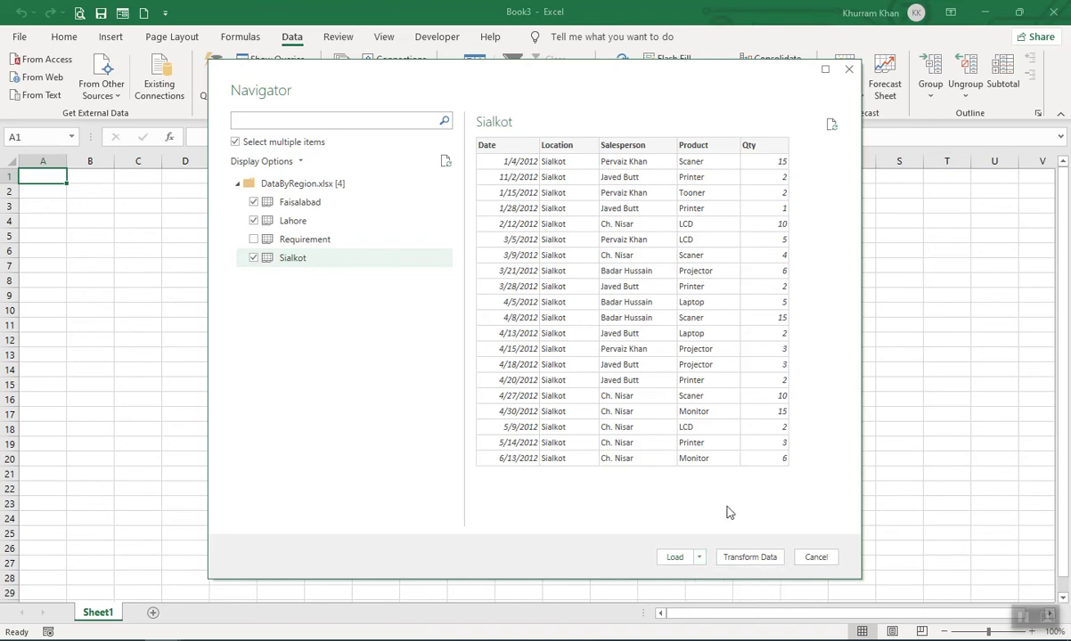
{"action": "left_click", "coordinate": [742, 558]}
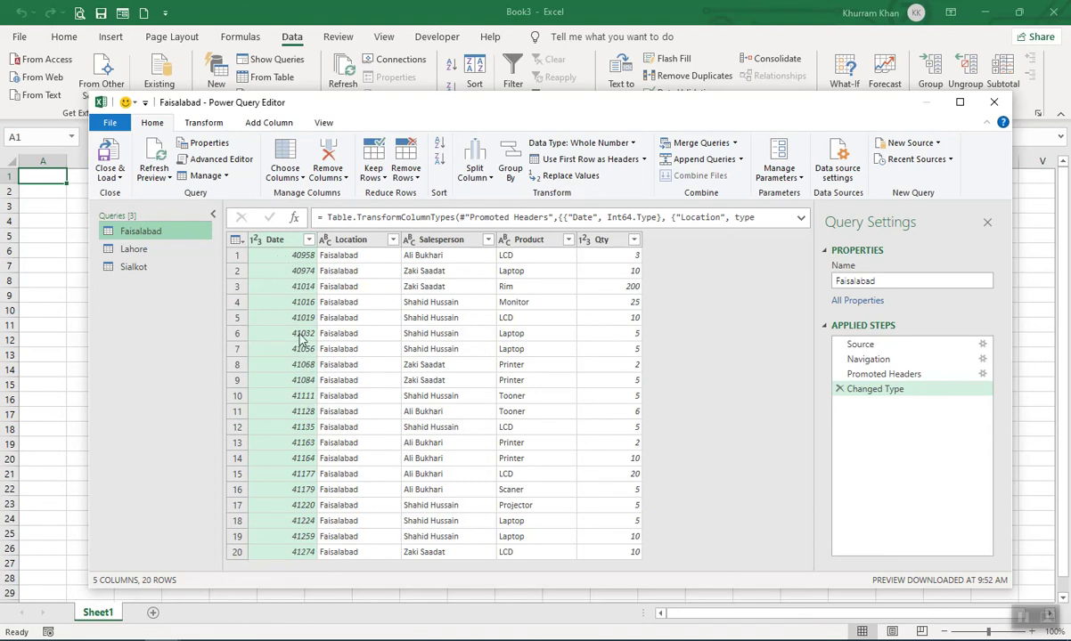
Step: Change the Faisalabad query's Date column to the Date type, replacing the current type conversion
{"action": "right_click", "coordinate": [275, 242]}
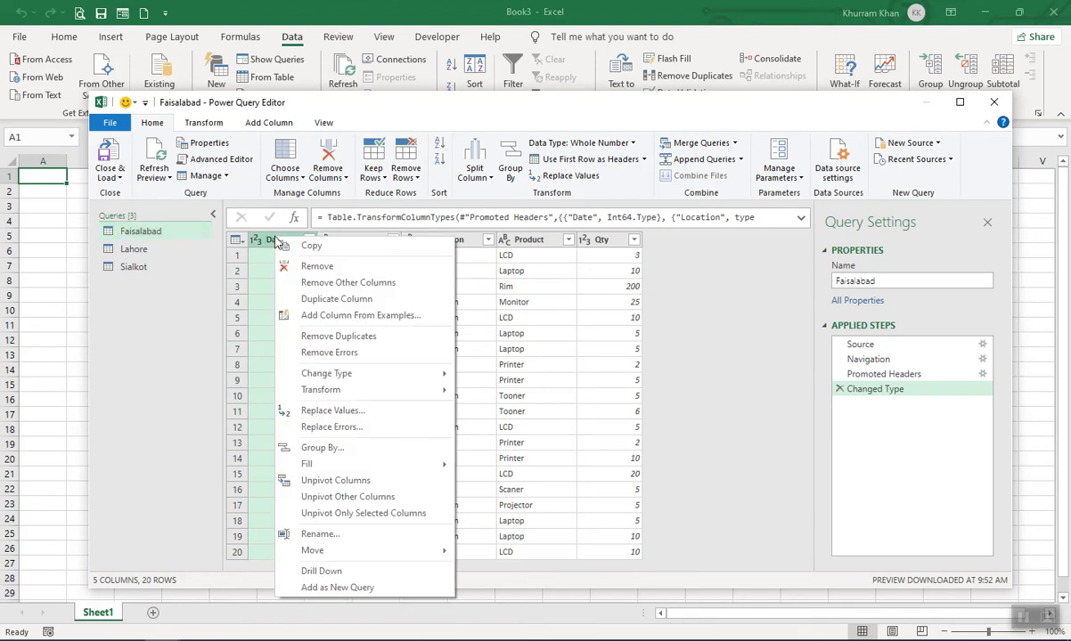
{"action": "mouse_move", "coordinate": [352, 381]}
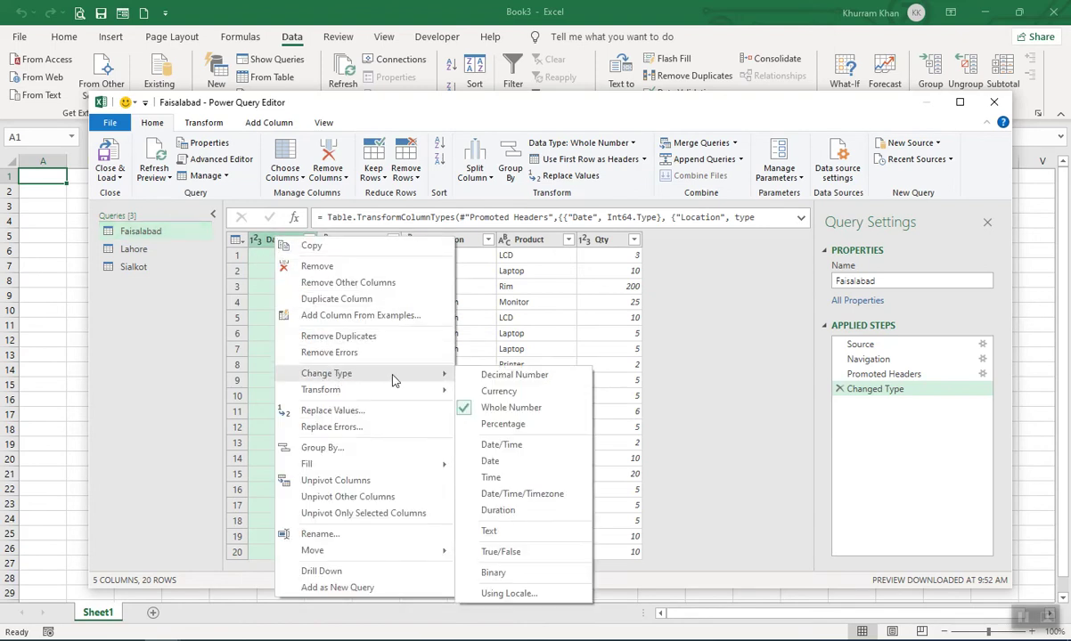
{"action": "left_click", "coordinate": [496, 461]}
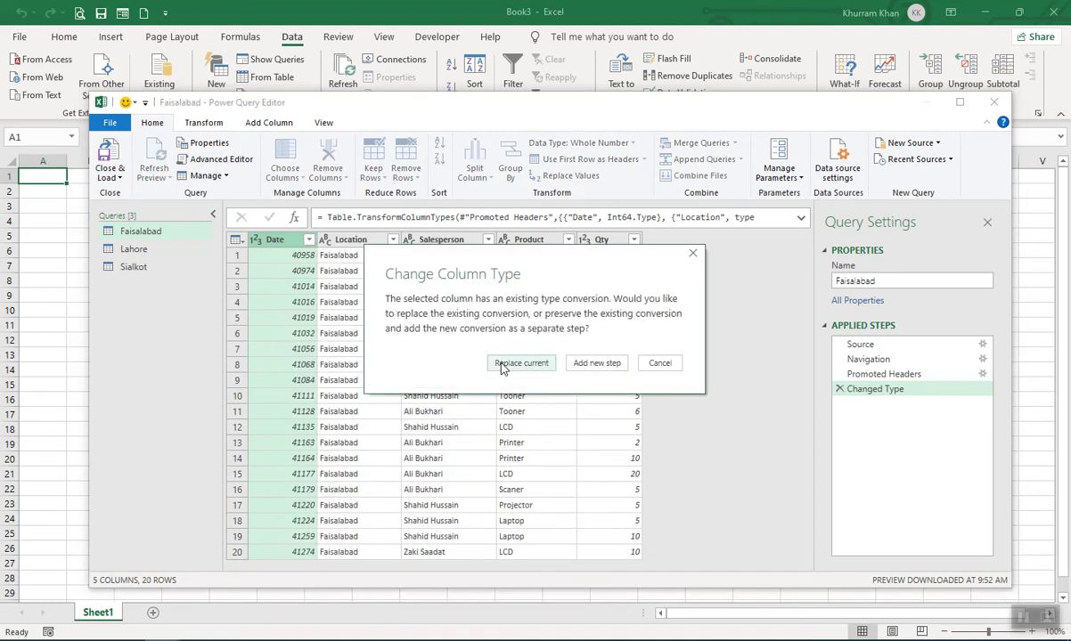
{"action": "left_click", "coordinate": [521, 364]}
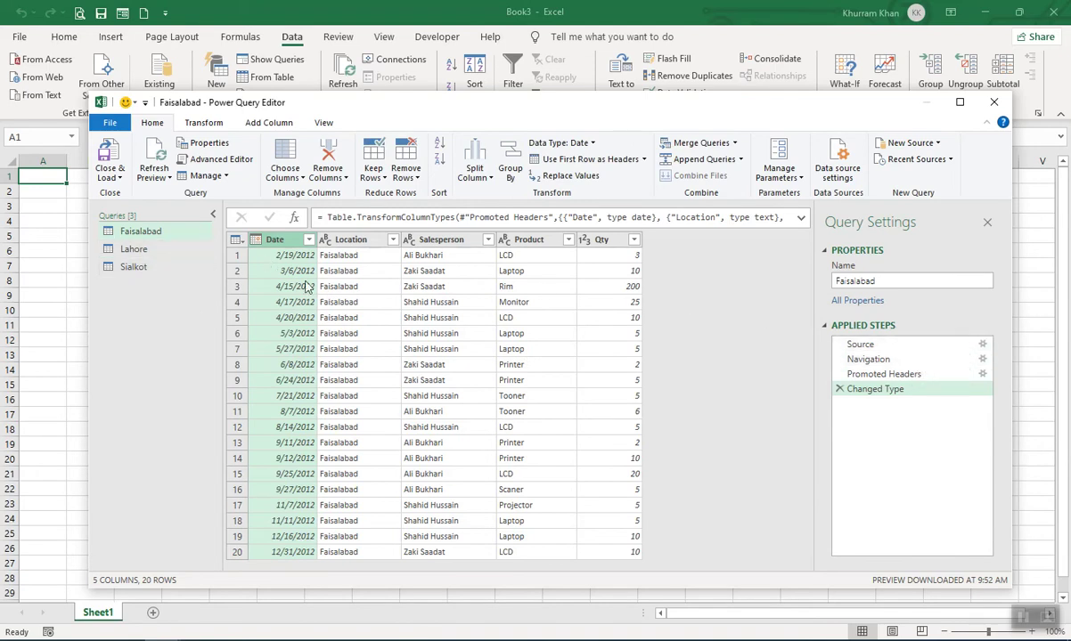
Step: Change the Date column to the Date type in the Lahore and Sialkot queries, replacing the current conversions
{"action": "left_click", "coordinate": [134, 251]}
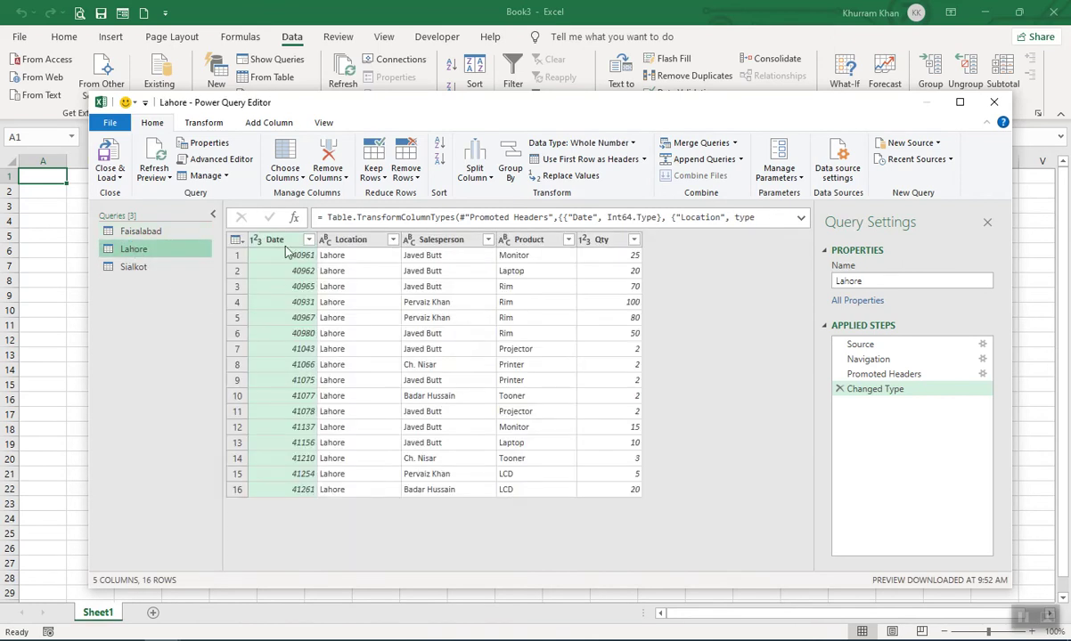
{"action": "right_click", "coordinate": [285, 240]}
{"action": "mouse_move", "coordinate": [347, 373]}
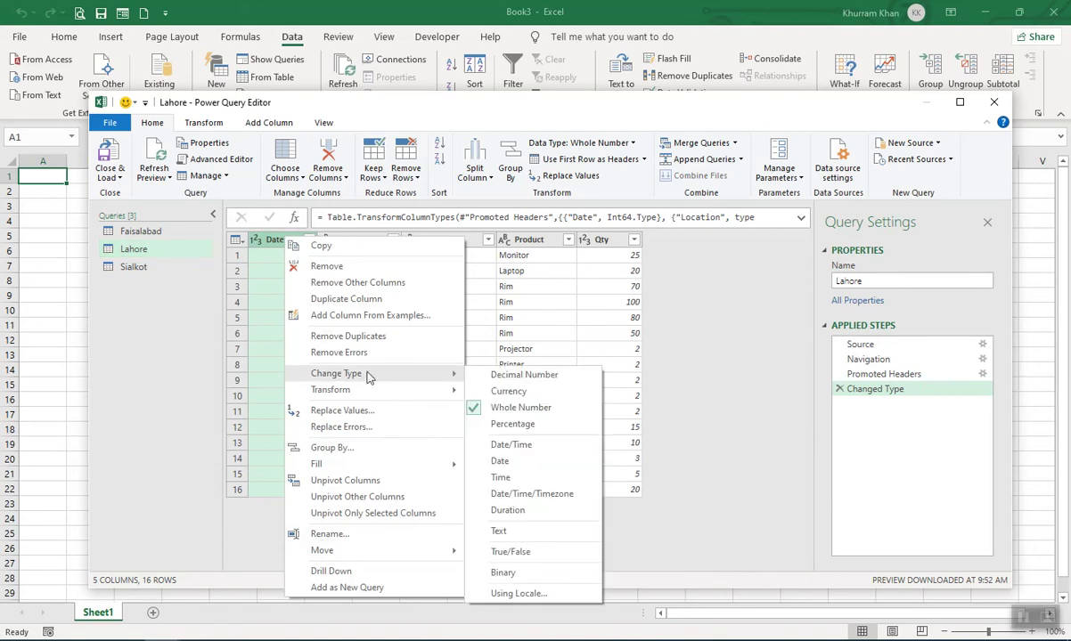
{"action": "left_click", "coordinate": [501, 462]}
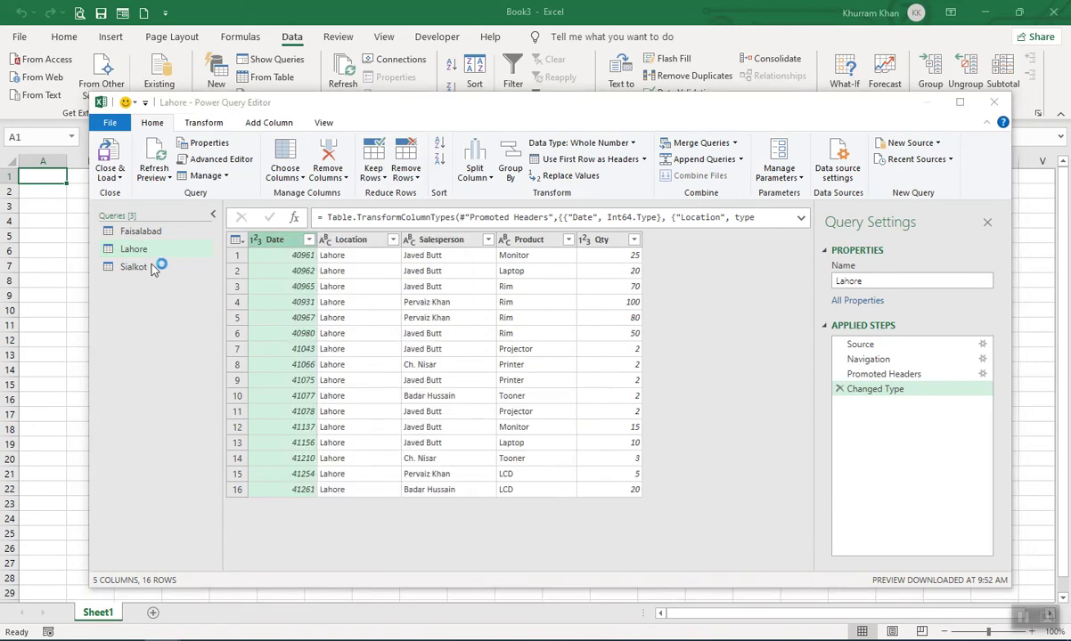
{"action": "left_click", "coordinate": [527, 368]}
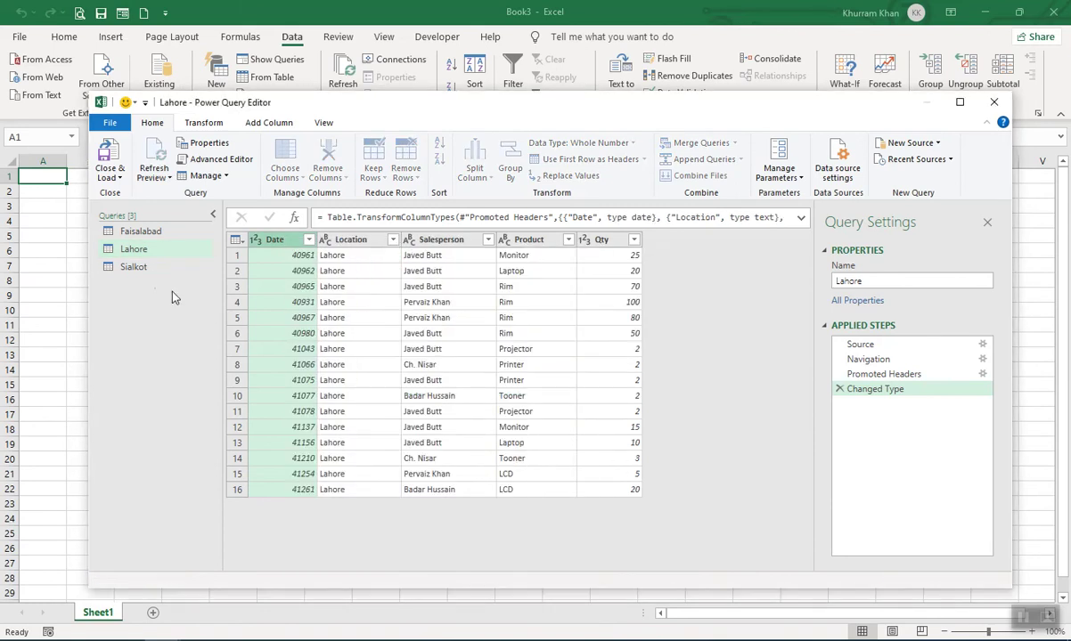
{"action": "left_click", "coordinate": [131, 268]}
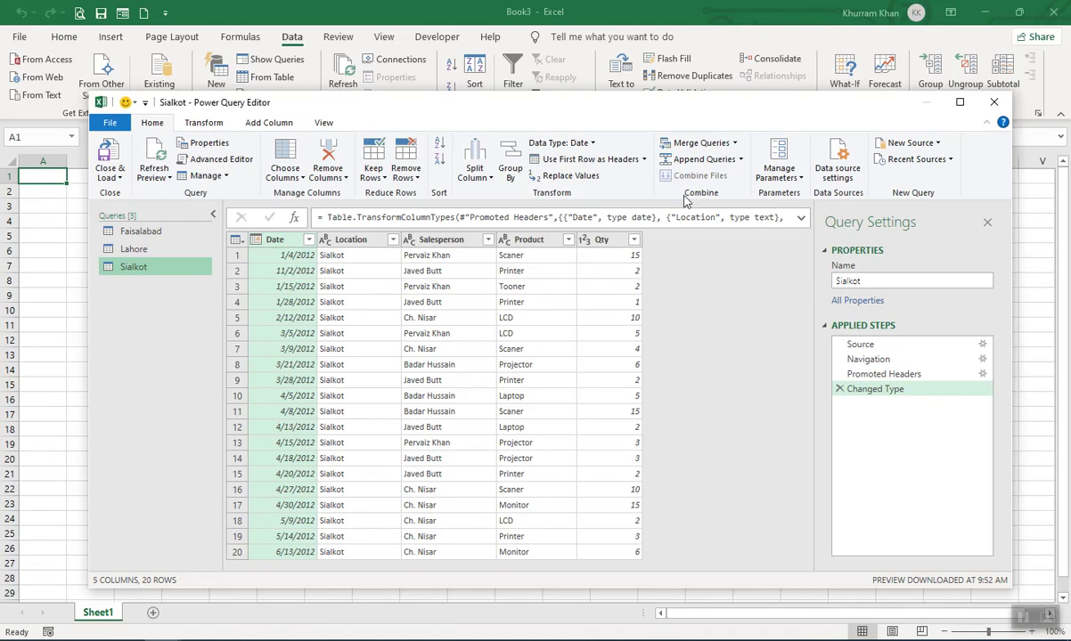
Step: Append the Sialkot, Lahore and Faisalabad tables, in that order, as a new query using the three-or-more-tables option
{"action": "left_click", "coordinate": [740, 161]}
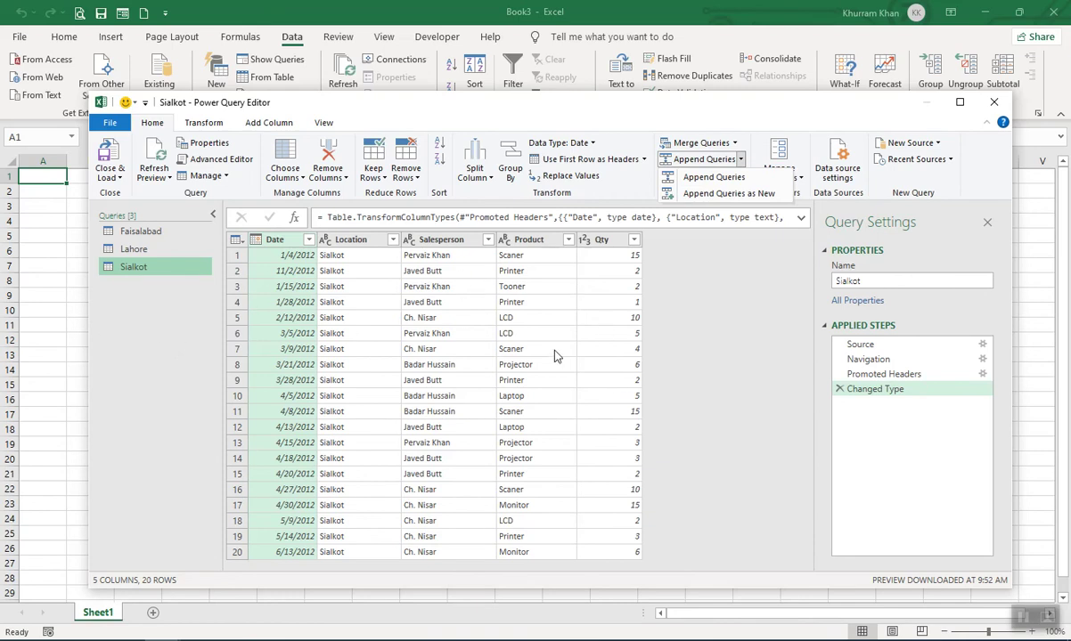
{"action": "left_click", "coordinate": [710, 195]}
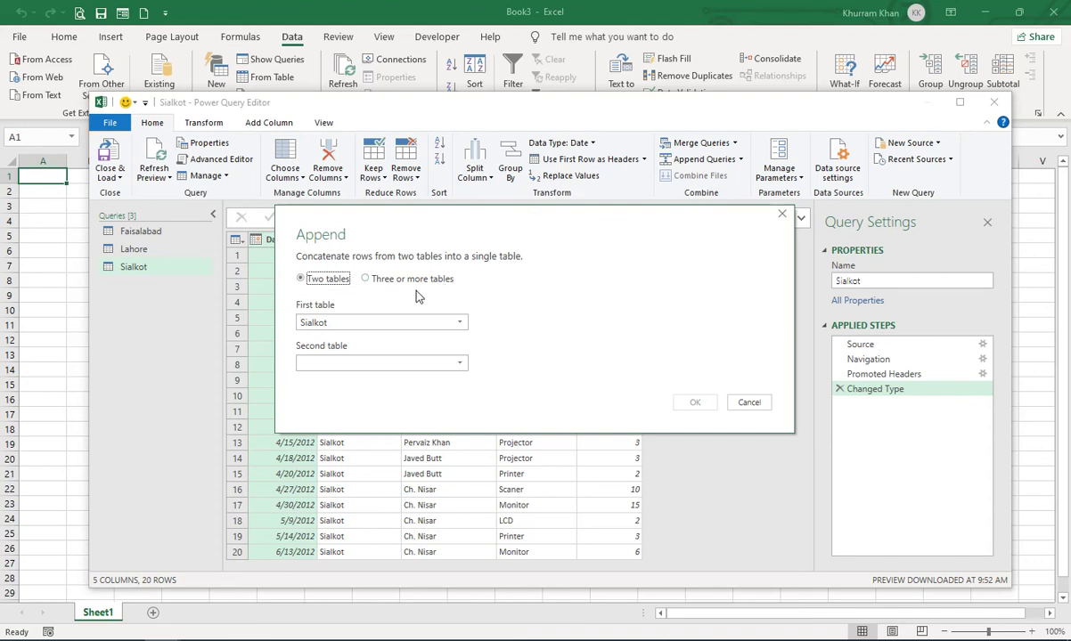
{"action": "left_click", "coordinate": [365, 279]}
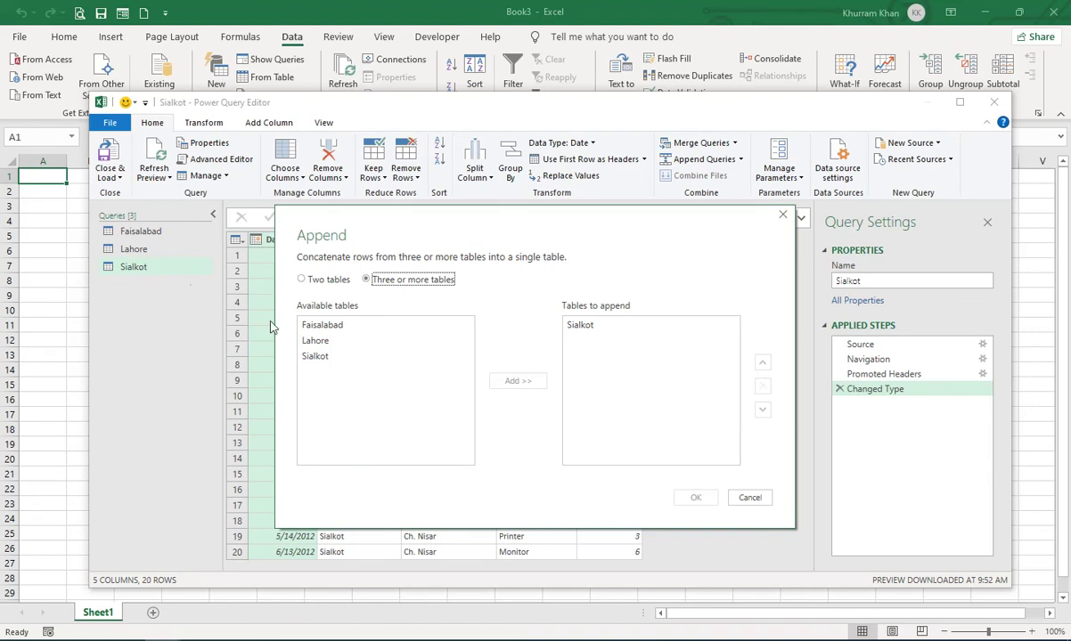
{"action": "left_click", "coordinate": [315, 341]}
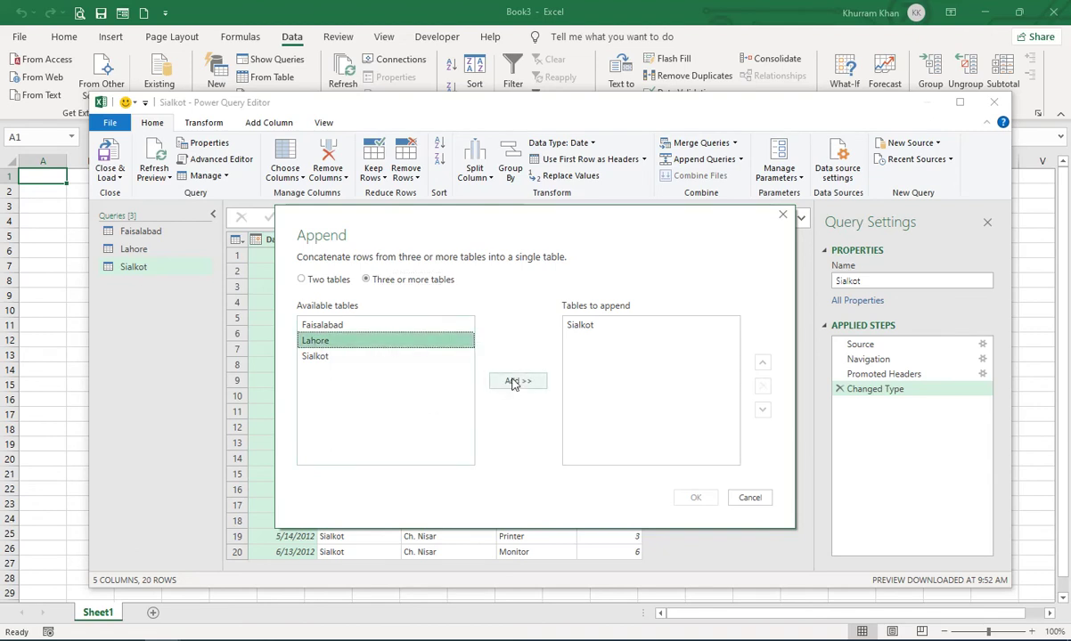
{"action": "left_click", "coordinate": [515, 381]}
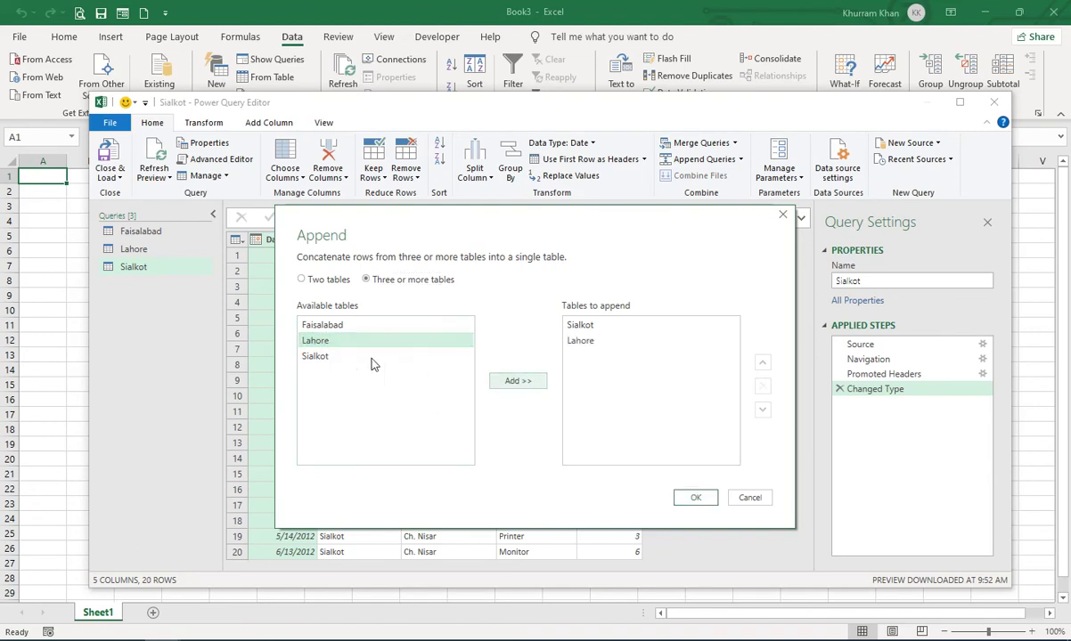
{"action": "left_click", "coordinate": [337, 326]}
{"action": "left_click", "coordinate": [515, 383]}
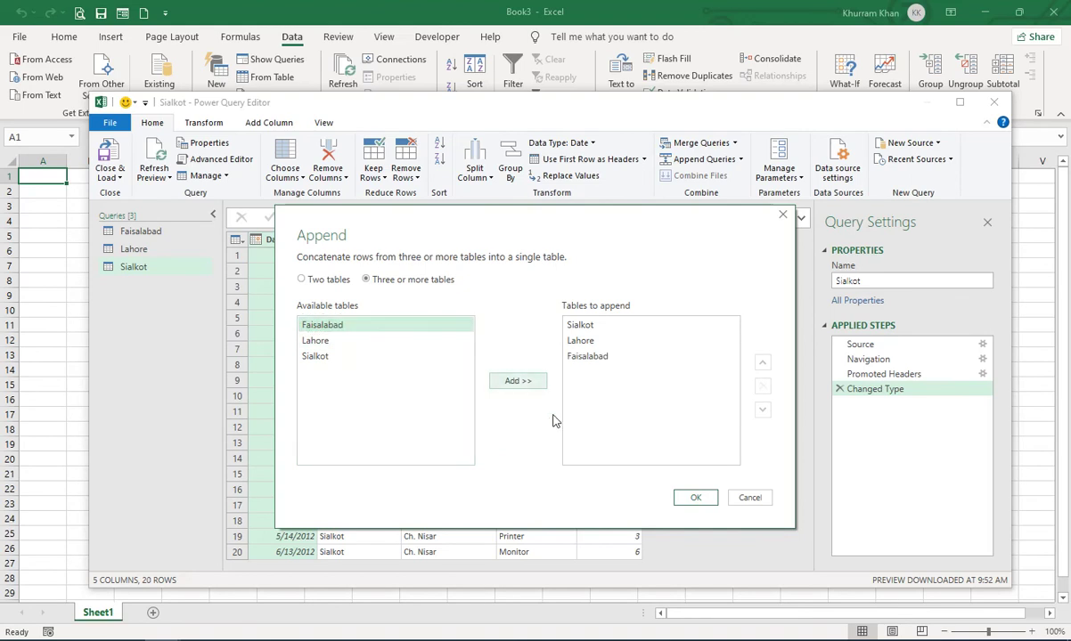
{"action": "left_click", "coordinate": [695, 499]}
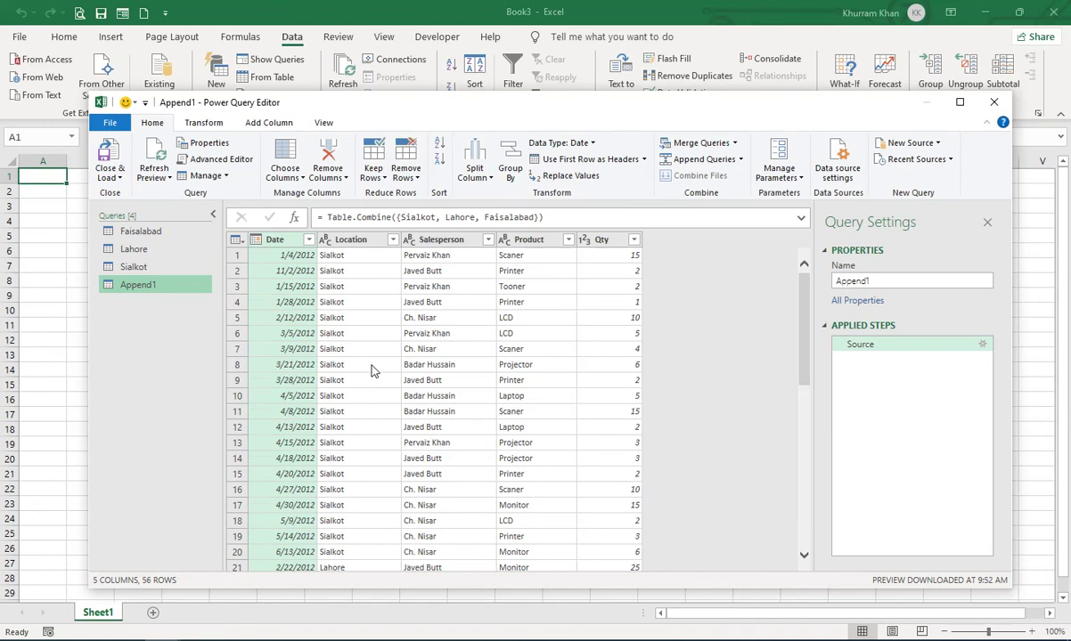
Step: Check the rows of the appended query and rename it AllRegionData
{"action": "scroll", "coordinate": [373, 372], "scroll_direction": "down", "scroll_amount": 4}
{"action": "scroll", "coordinate": [372, 375], "scroll_direction": "up", "scroll_amount": 4}
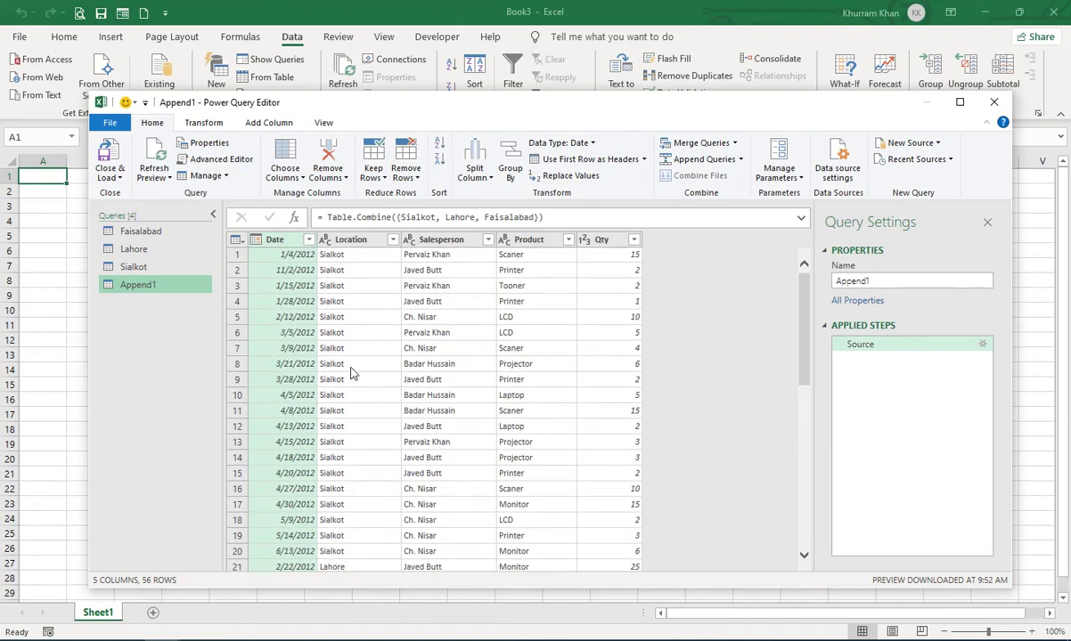
{"action": "scroll", "coordinate": [350, 374], "scroll_direction": "down", "scroll_amount": 10}
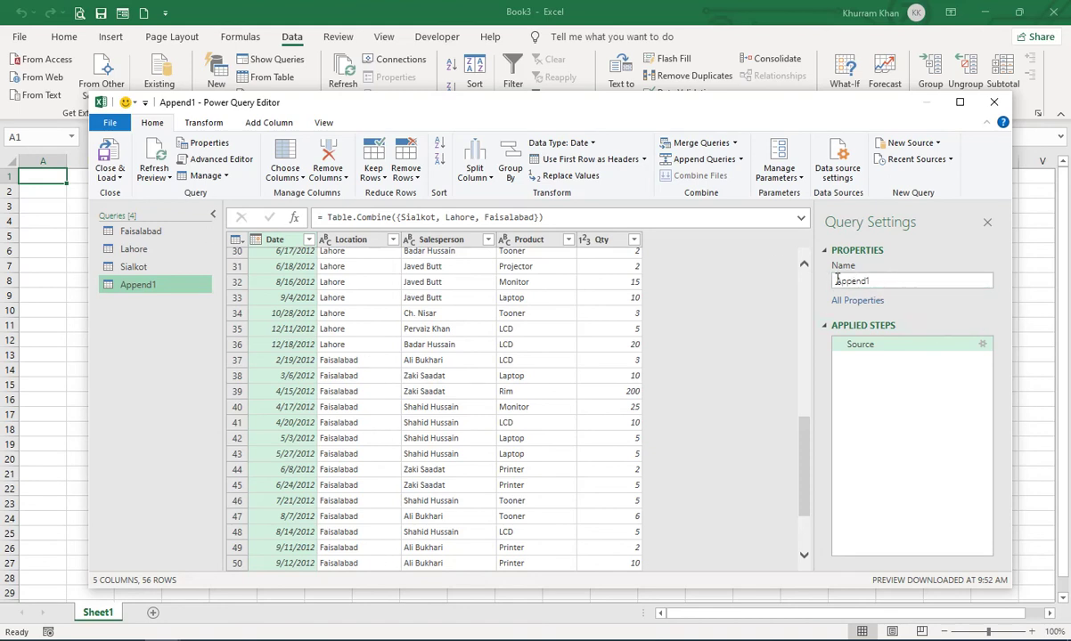
{"action": "left_click", "coordinate": [880, 281]}
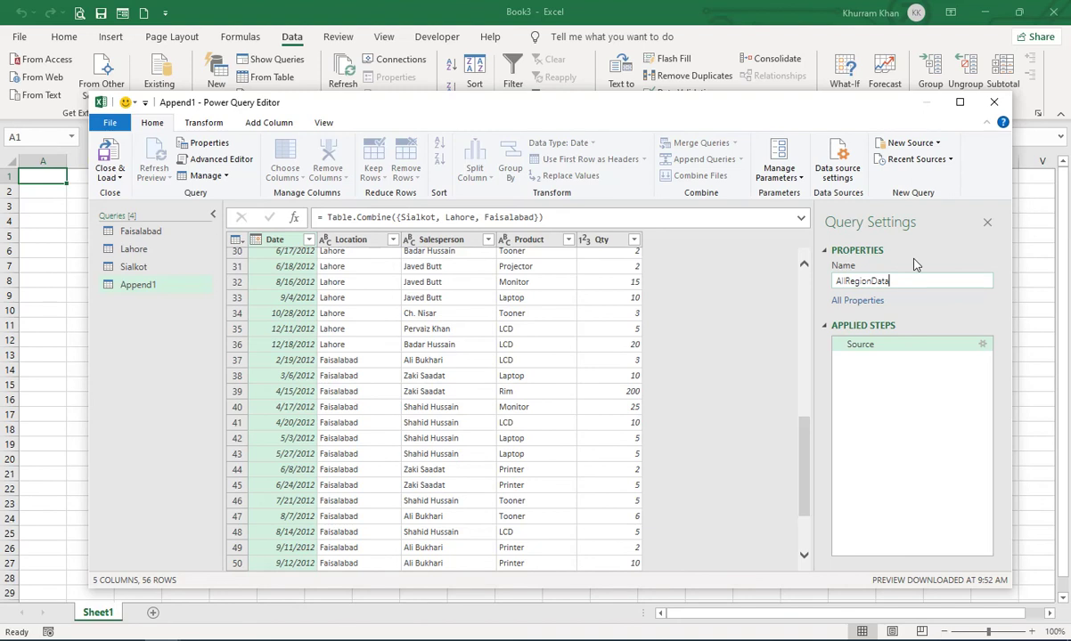
{"action": "key", "text": "Return"}
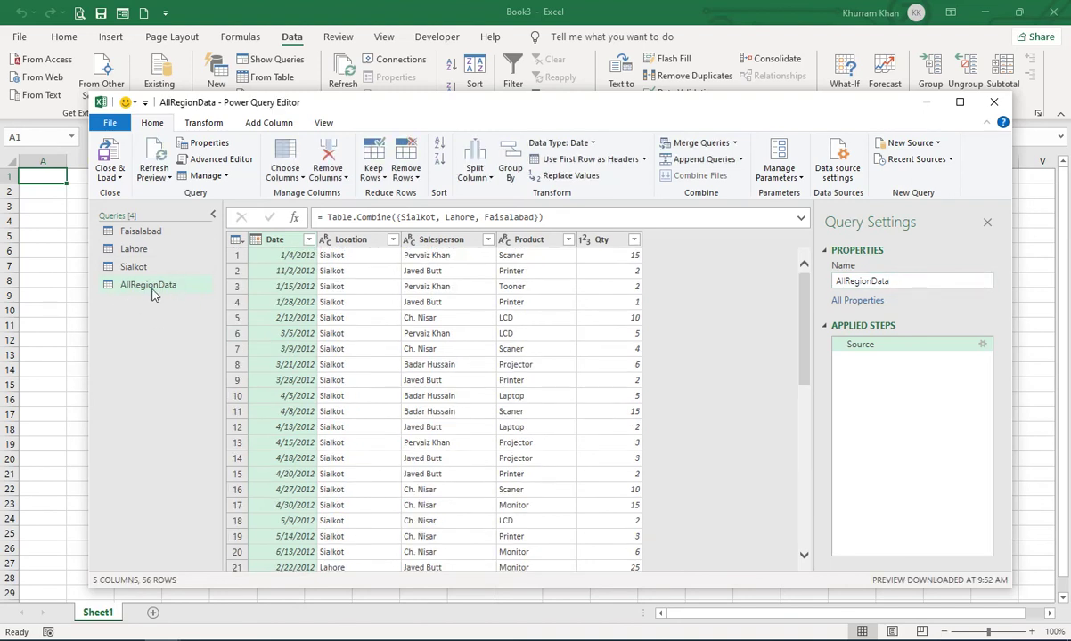
Step: Load all four queries into new worksheets and view the Faisalabad, Lahore and Sialkot tables in turn
{"action": "left_click", "coordinate": [121, 178]}
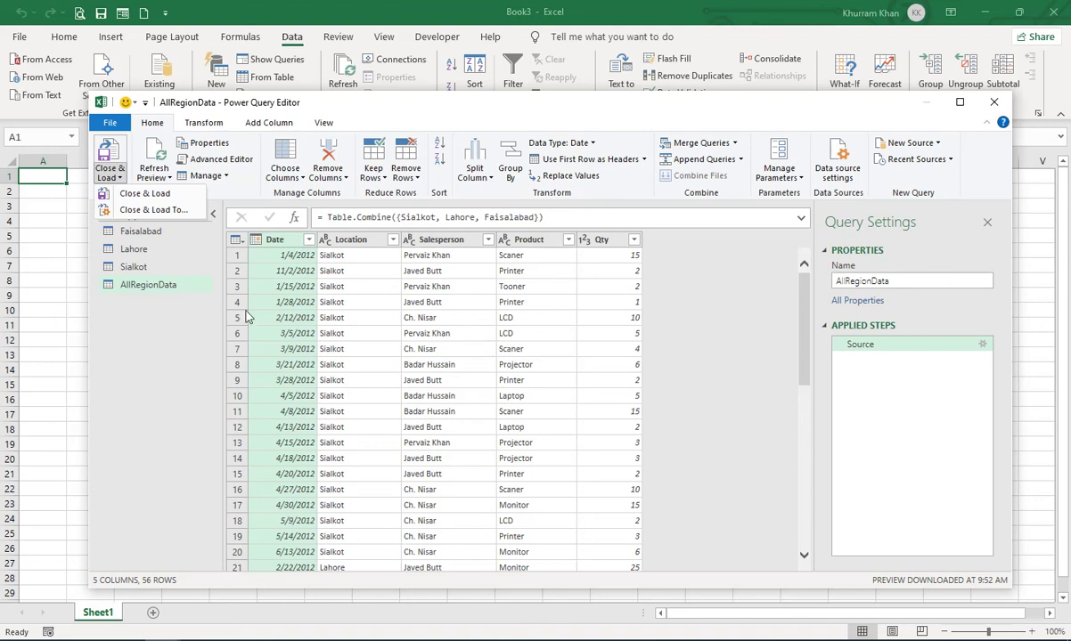
{"action": "left_click", "coordinate": [143, 195]}
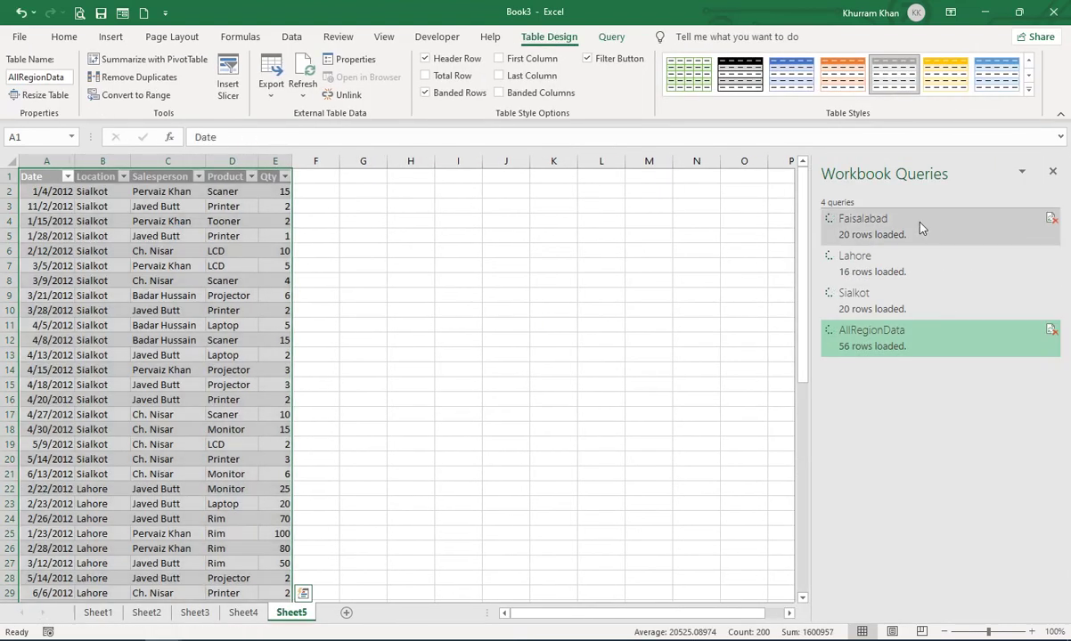
{"action": "left_click", "coordinate": [921, 228]}
{"action": "mouse_move", "coordinate": [892, 304]}
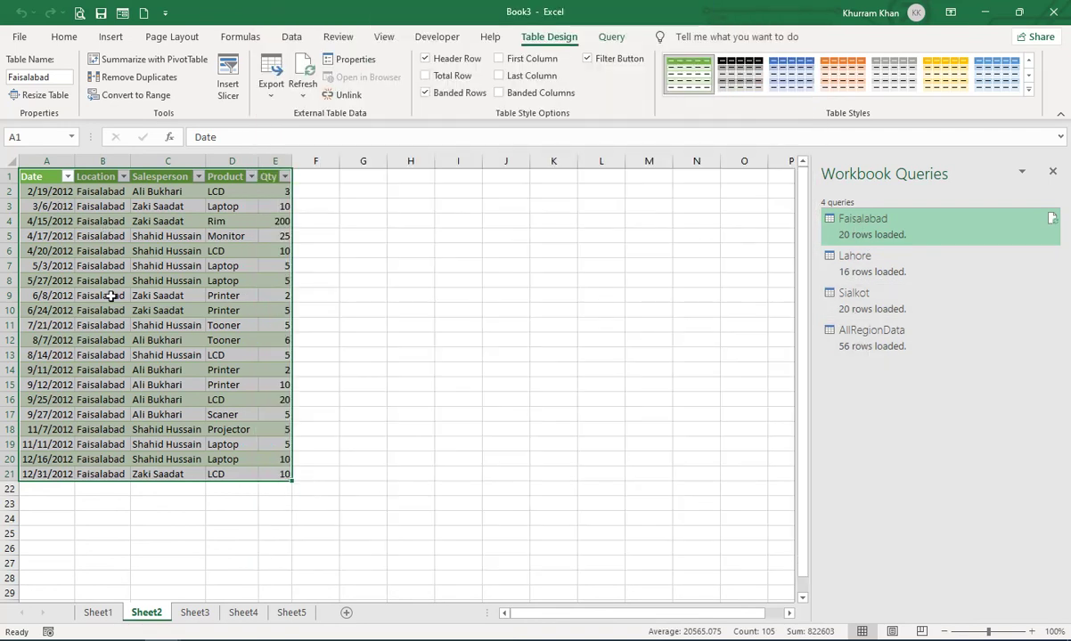
{"action": "left_click", "coordinate": [891, 267]}
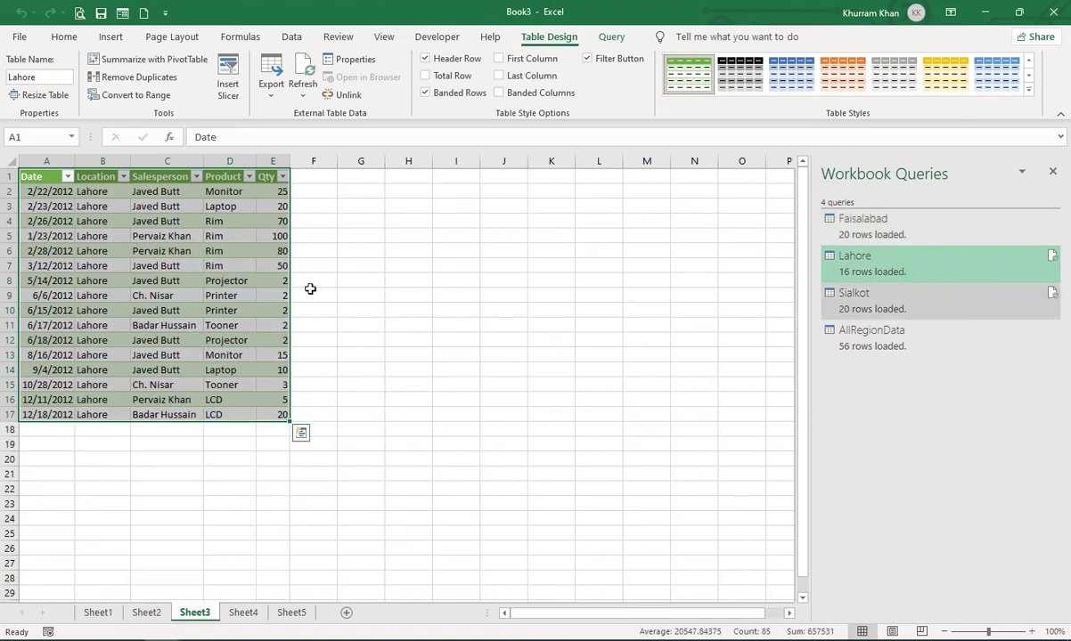
{"action": "left_click", "coordinate": [854, 282]}
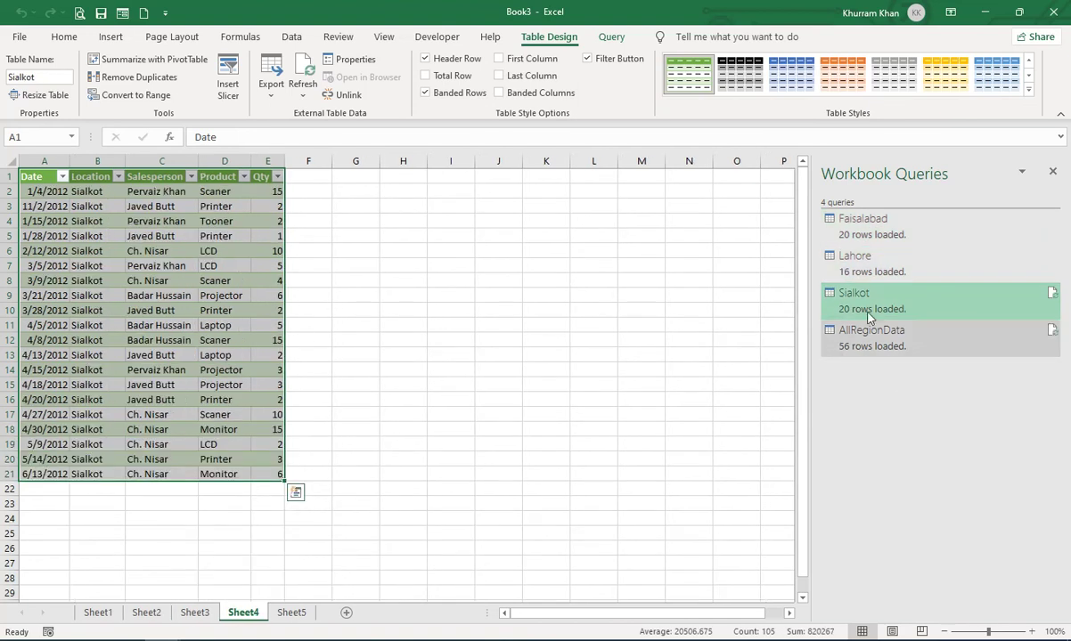
Step: Examine the combined AllRegionData table through its last row, close the workbook queries list and return to the table's start
{"action": "mouse_move", "coordinate": [870, 350]}
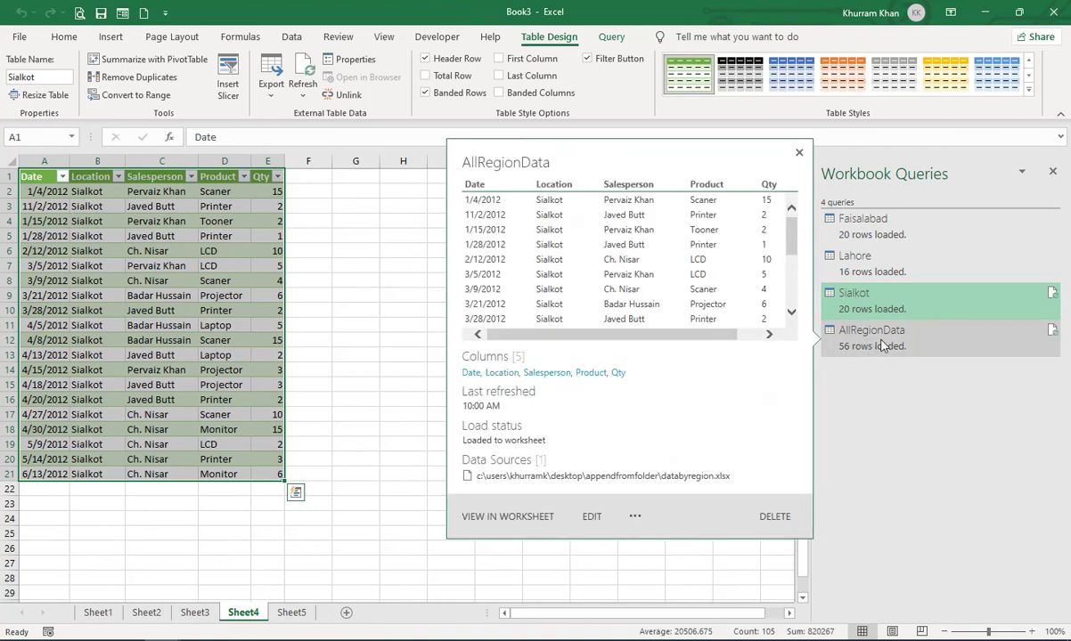
{"action": "left_click", "coordinate": [872, 347]}
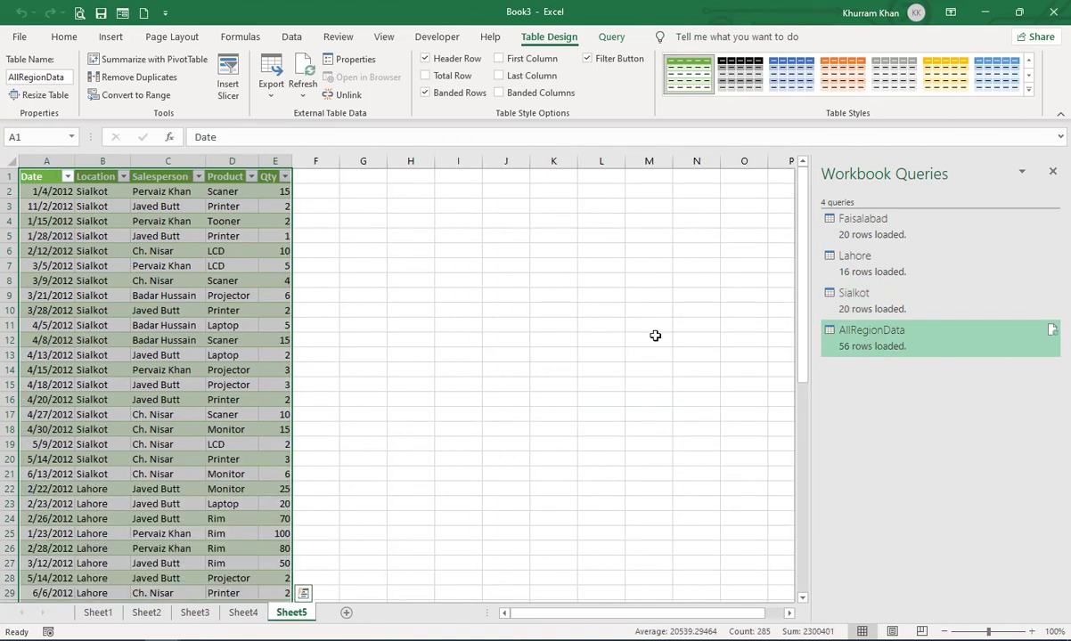
{"action": "scroll", "coordinate": [103, 344], "scroll_direction": "down", "scroll_amount": 6}
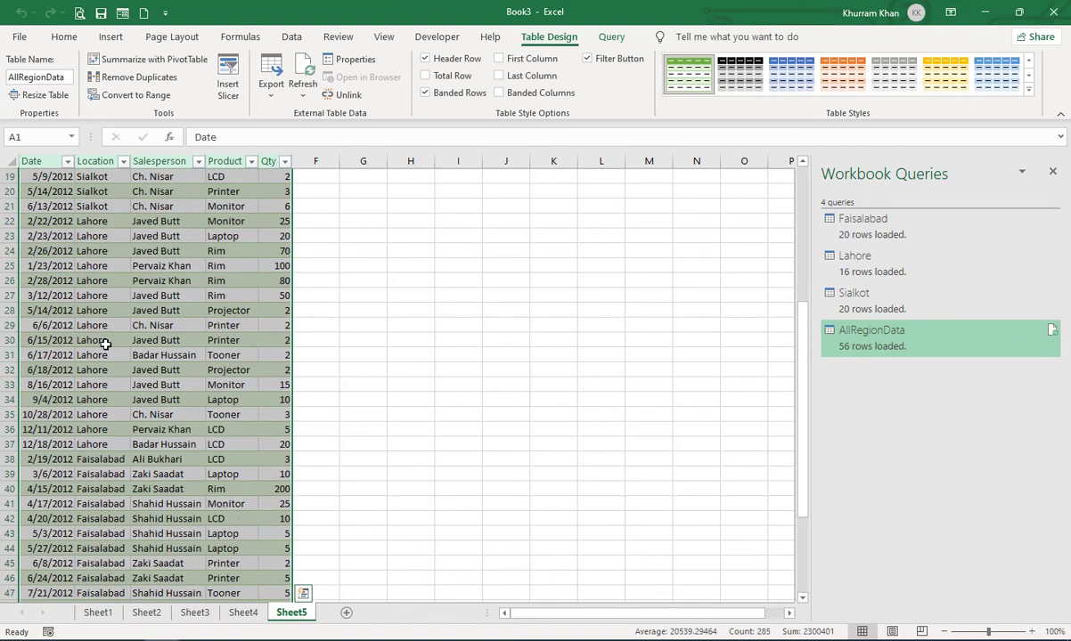
{"action": "scroll", "coordinate": [105, 344], "scroll_direction": "down", "scroll_amount": 2}
{"action": "left_click", "coordinate": [96, 344]}
{"action": "scroll", "coordinate": [98, 346], "scroll_direction": "down", "scroll_amount": 5}
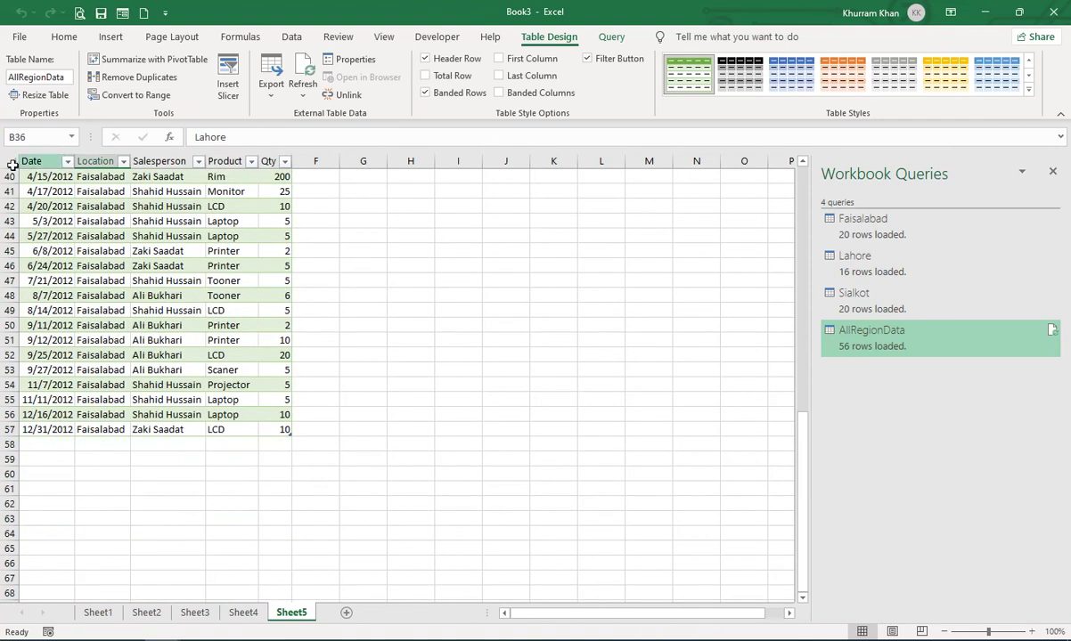
{"action": "left_click", "coordinate": [1053, 174]}
{"action": "left_click", "coordinate": [377, 354]}
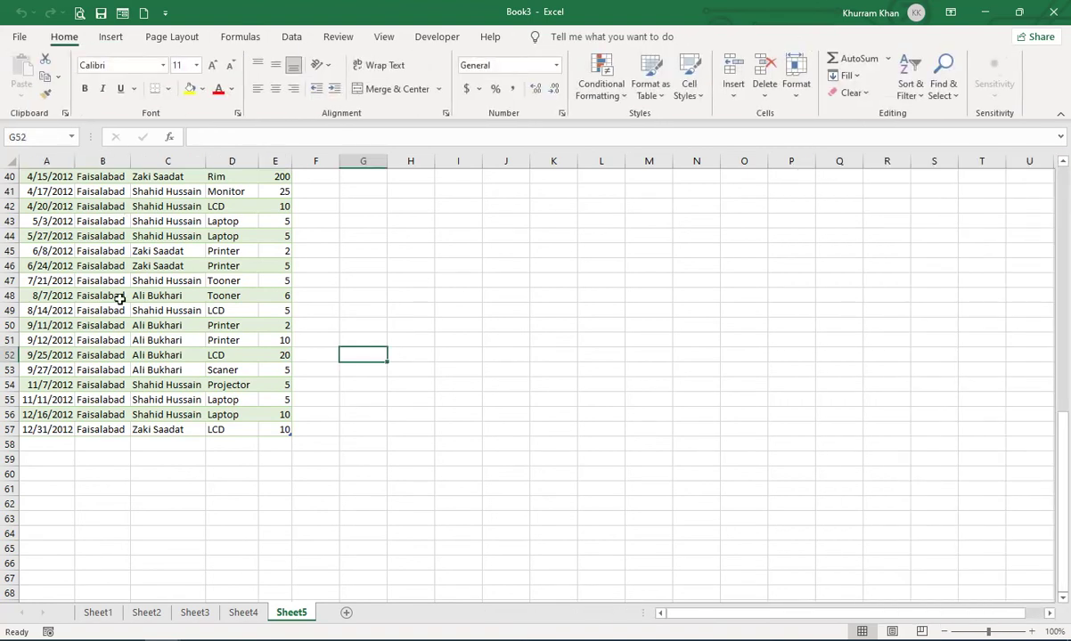
{"action": "scroll", "coordinate": [119, 299], "scroll_direction": "up", "scroll_amount": 13}
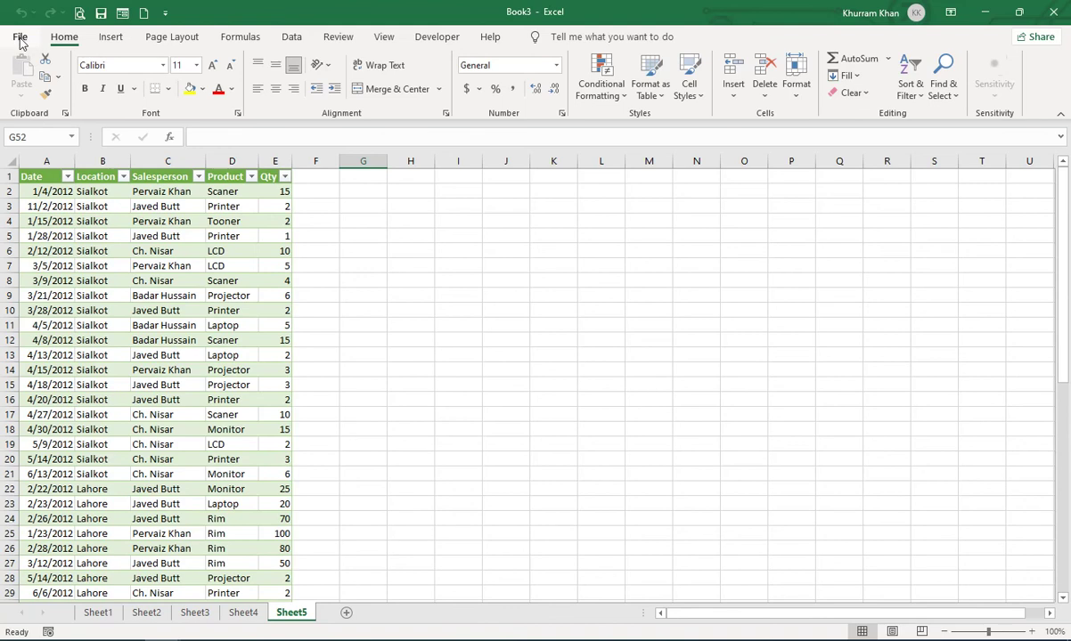
Step: Save the workbook as RegionData in the AppendFromFolder folder, replacing the existing file
{"action": "left_click", "coordinate": [20, 42]}
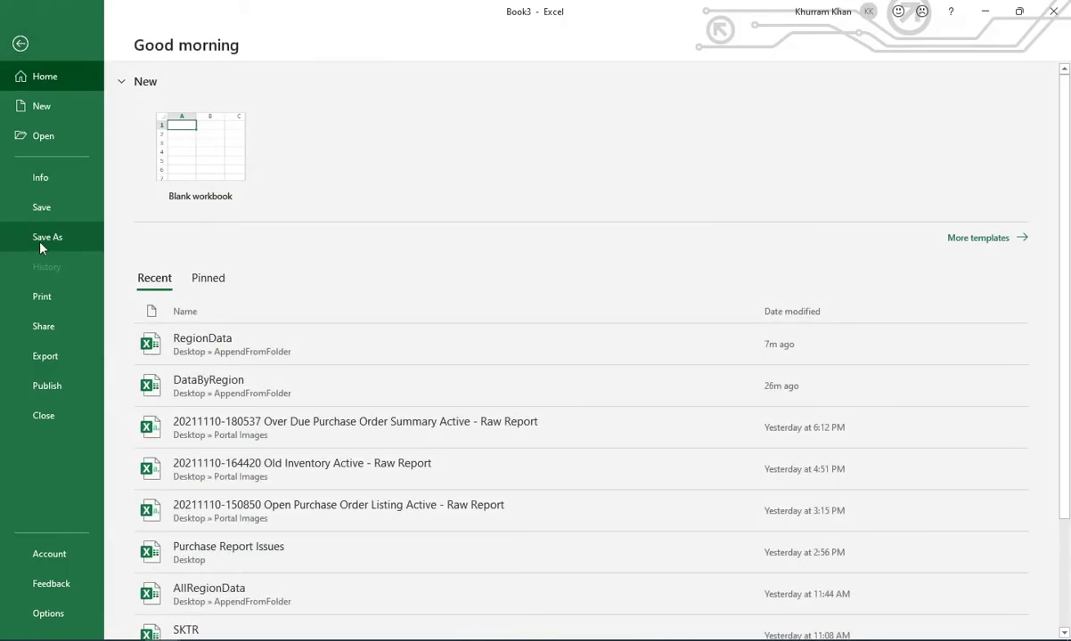
{"action": "left_click", "coordinate": [44, 245]}
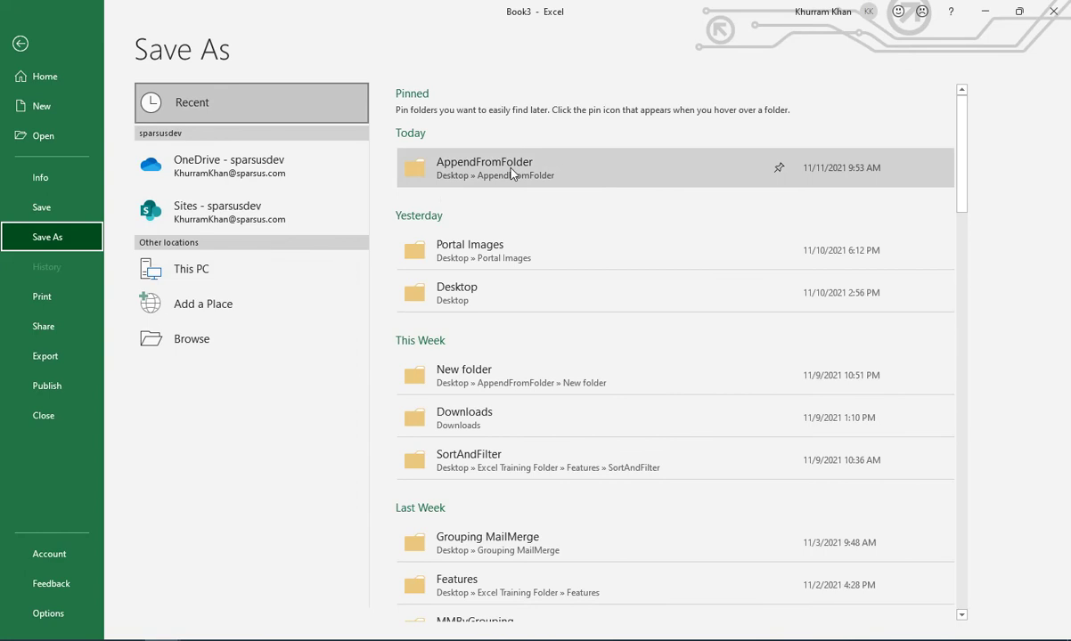
{"action": "left_click", "coordinate": [512, 175]}
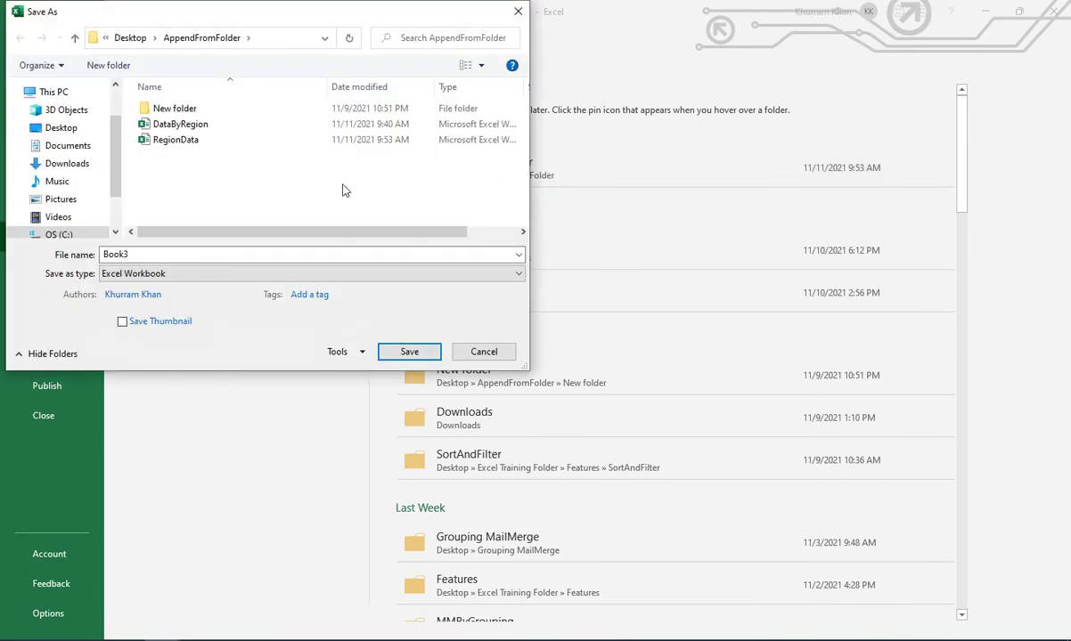
{"action": "left_click", "coordinate": [176, 142]}
{"action": "left_click", "coordinate": [176, 142]}
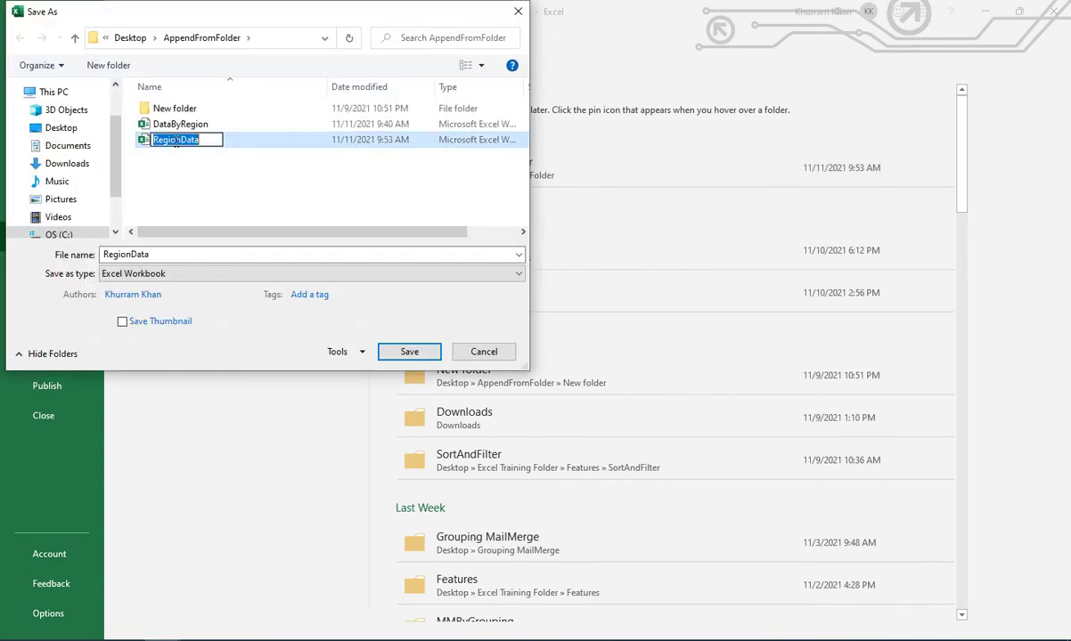
{"action": "left_click", "coordinate": [143, 141]}
{"action": "left_click", "coordinate": [397, 354]}
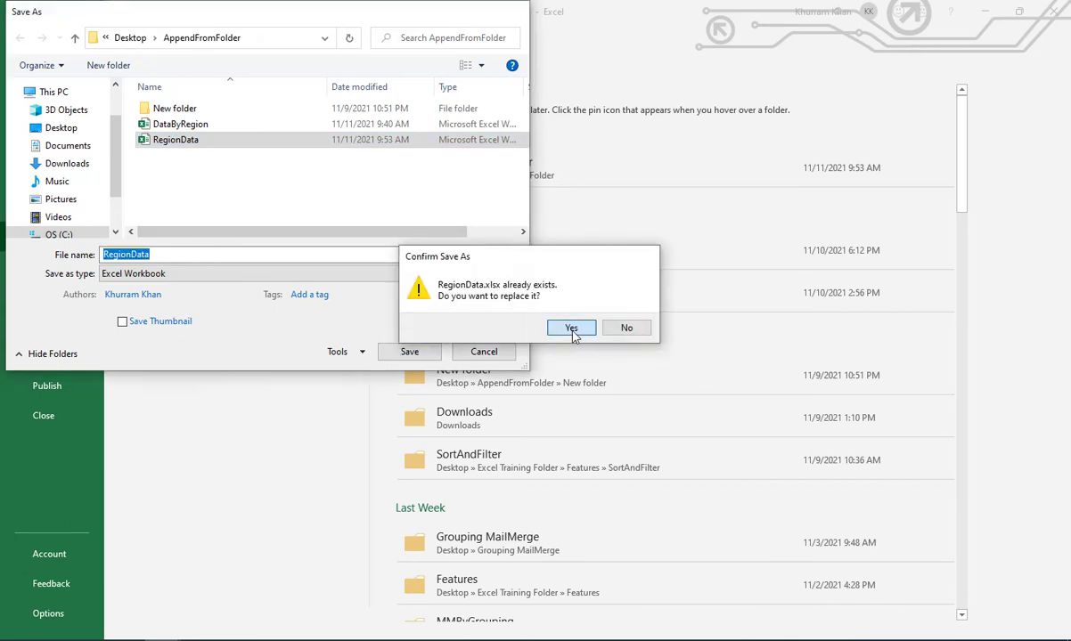
{"action": "left_click", "coordinate": [575, 331]}
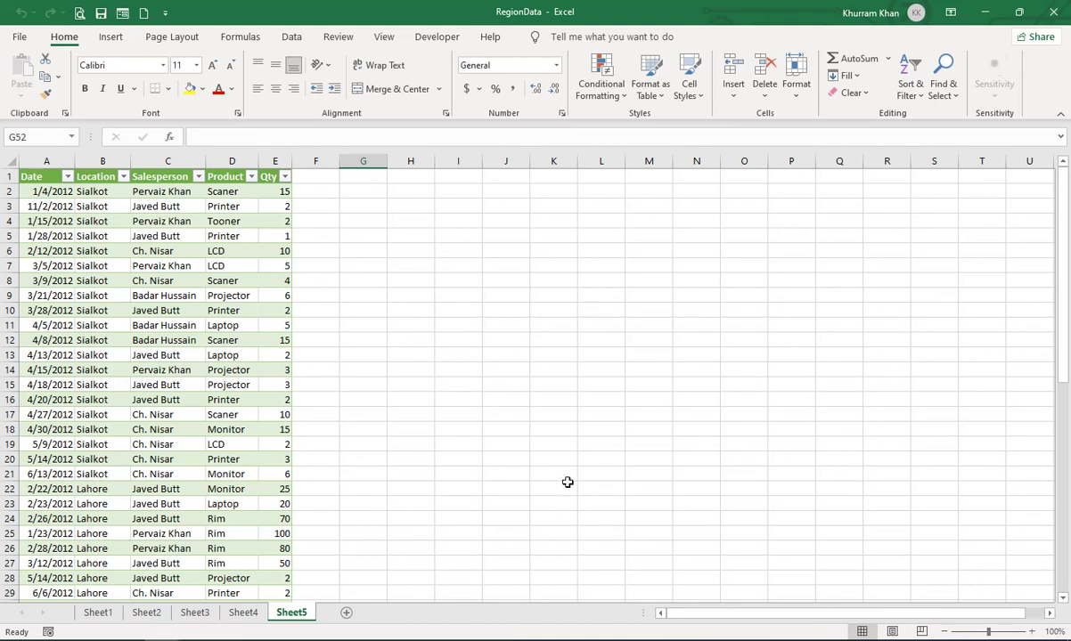
{"action": "left_click", "coordinate": [419, 640]}
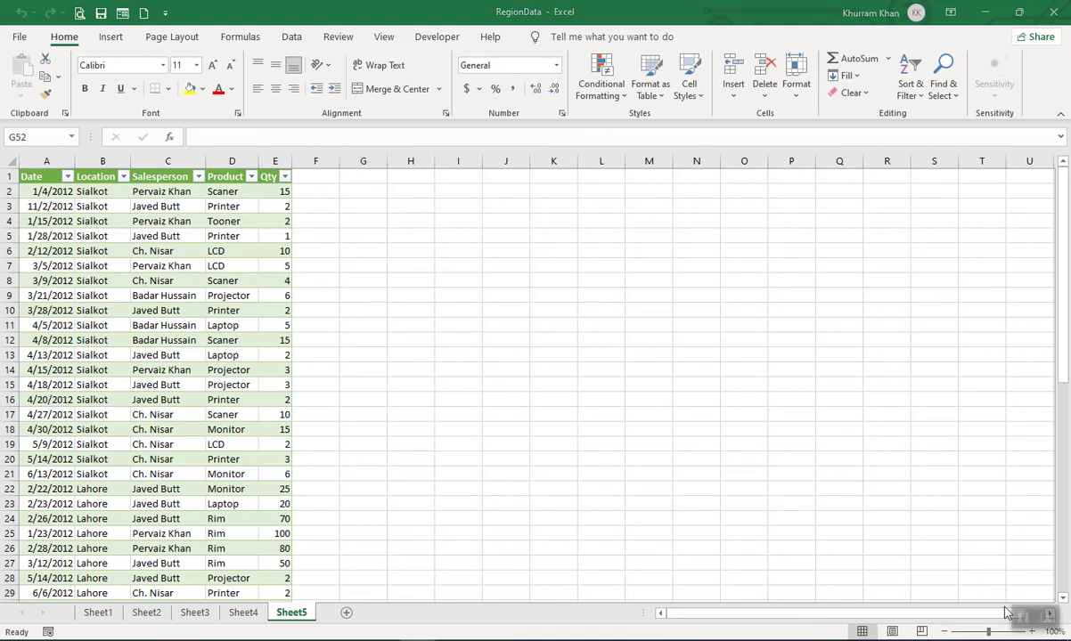